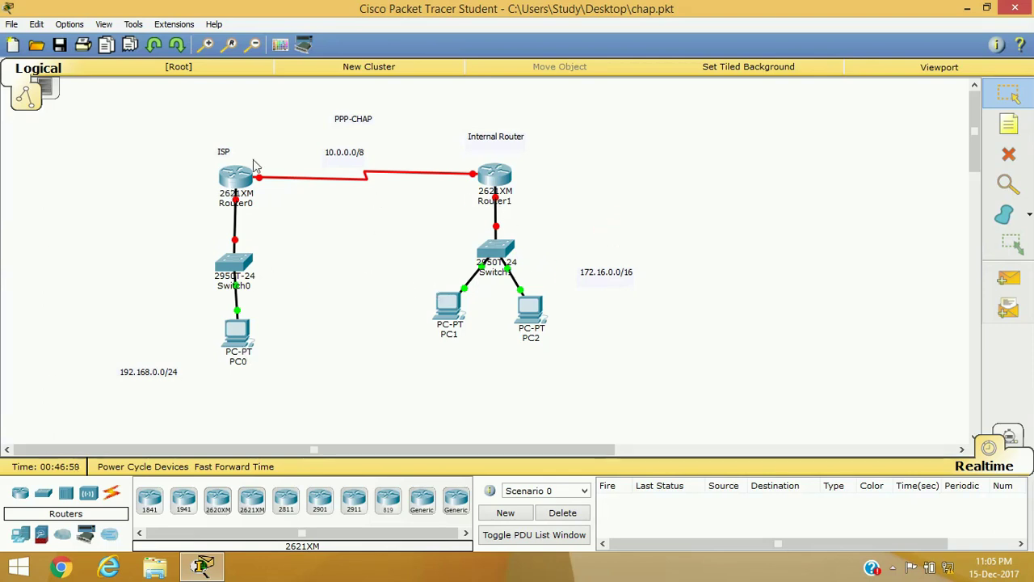
Step: Open Router0's CLI, skip the initial setup dialog and enter global configuration mode
left_click(240, 184)
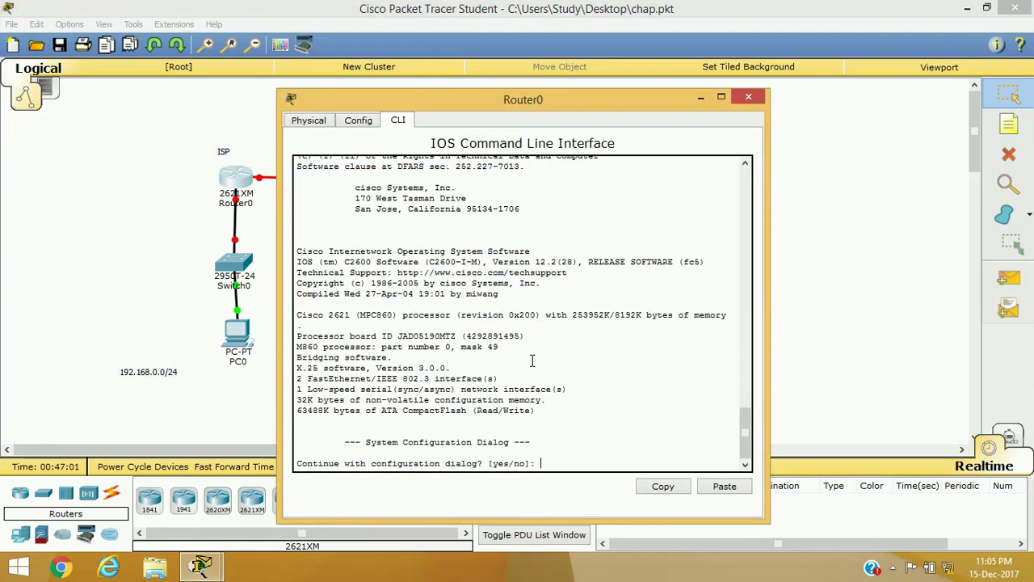
type("n")
key("Return")
key("Return")
type("en")
key("Tab")
key("Return")
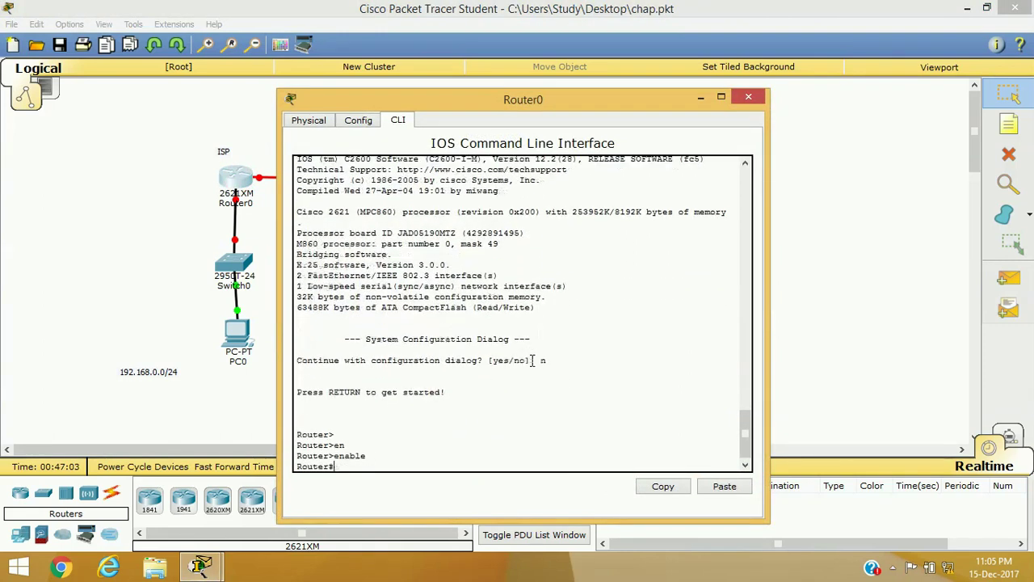
type("con")
key("Tab")
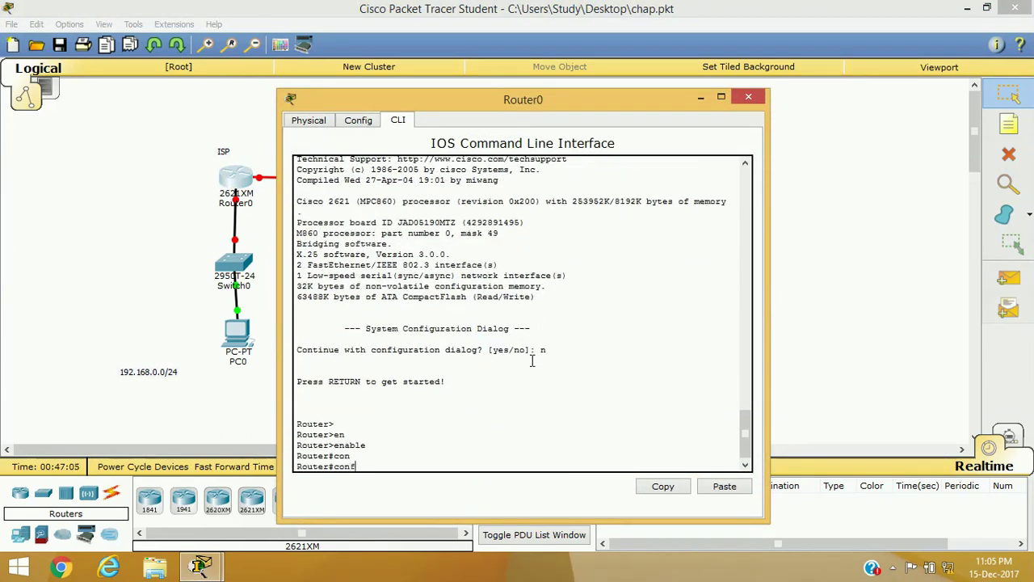
type("f")
key("Tab")
type("t")
key("Return")
Step: Change the router's hostname to R1
type("ho")
key("Tab")
type("R1")
key("Return")
Step: Assign IP address 10.0.0.1 255.0.0.0 to interface serial 0/0
type("in")
key("Tab")
type("s")
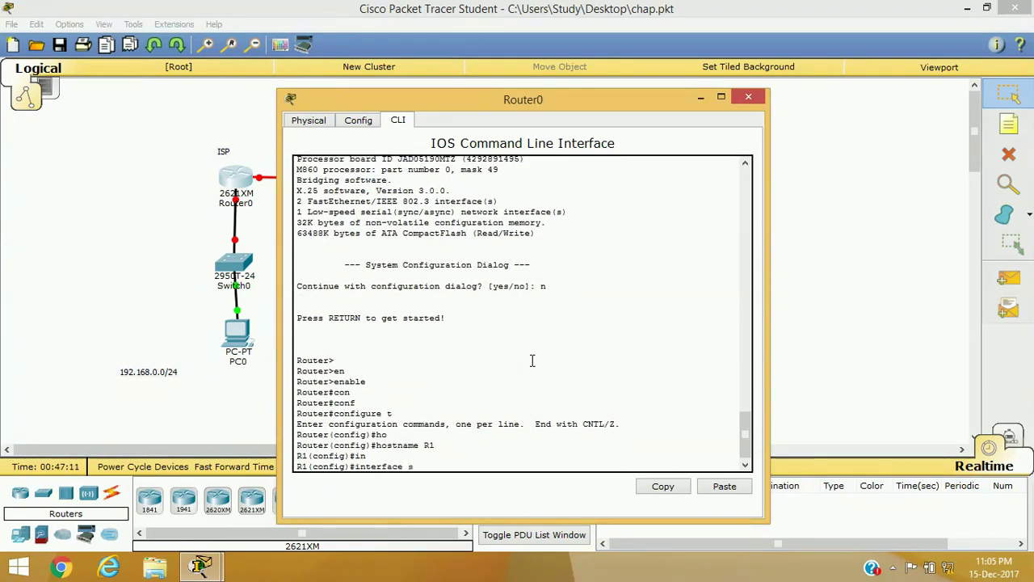
key("Tab")
type("0/")
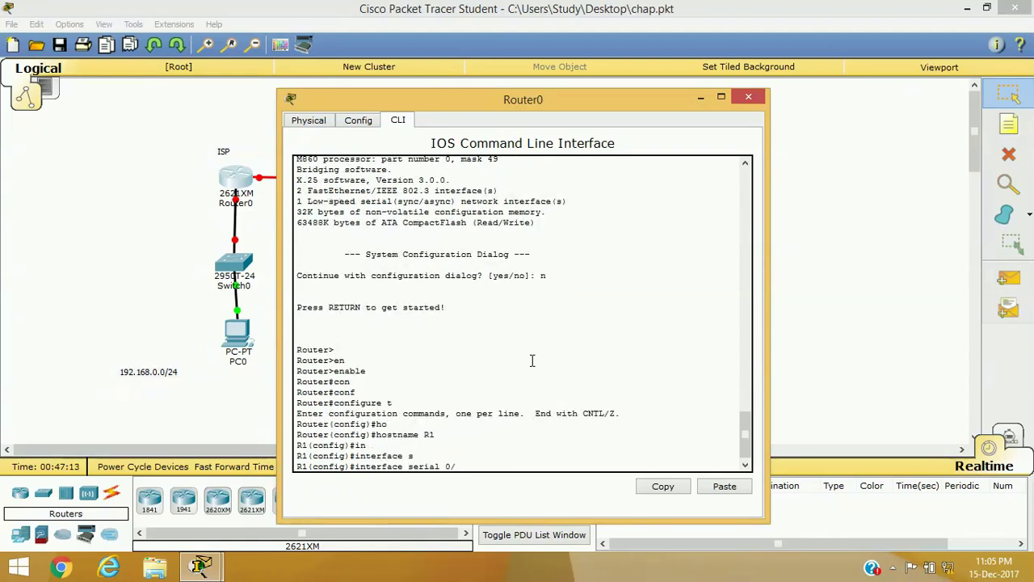
type("0")
key("Return")
left_click_drag(443, 103, 694, 68)
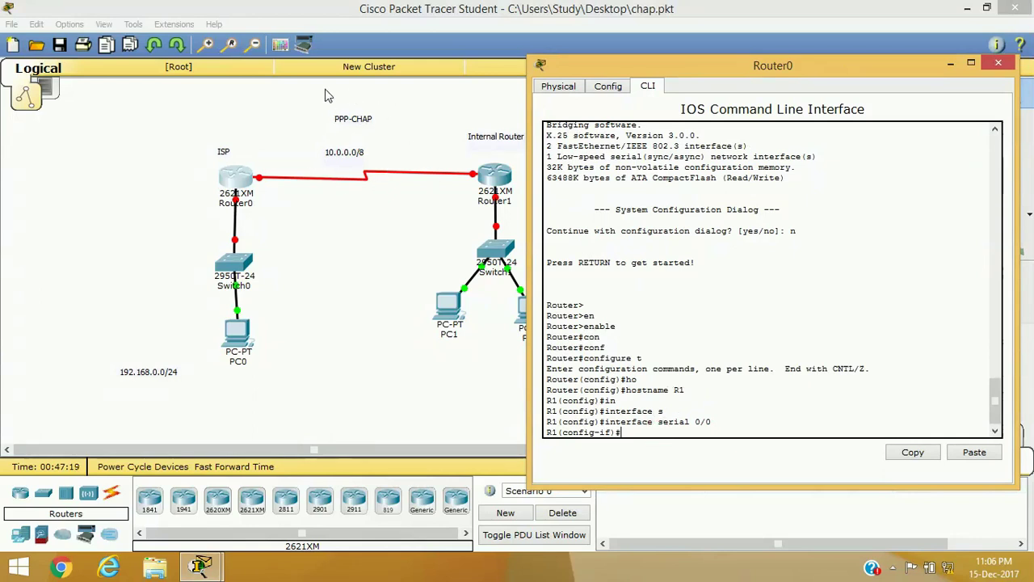
type("p ad")
key("Tab")
type("10.0.0.1 255.")
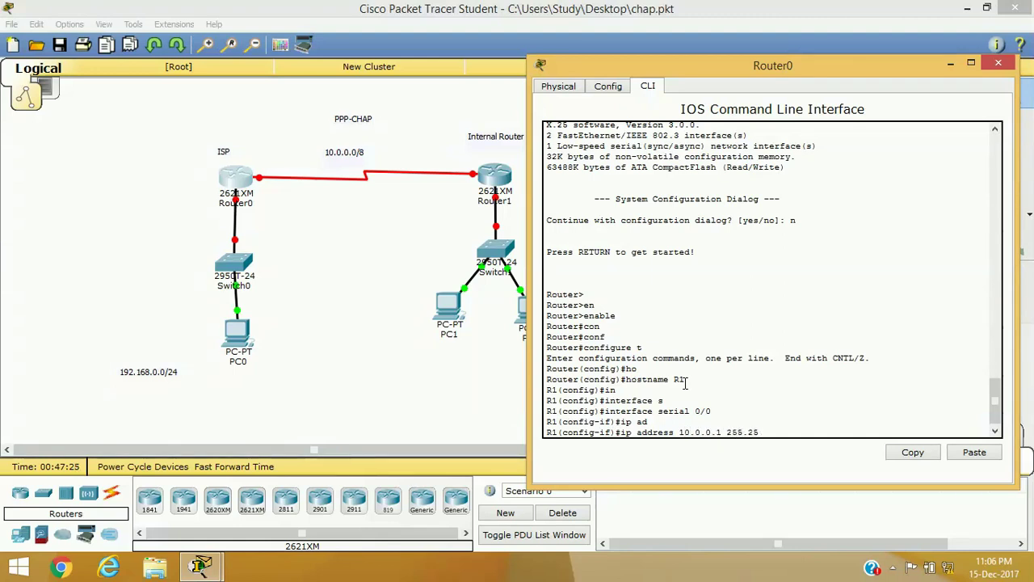
type("0.0.0")
key("Return")
Step: Enable serial 0/0 with clock rate 64000, then exit interface configuration
type("no sh")
key("Tab")
key("Return")
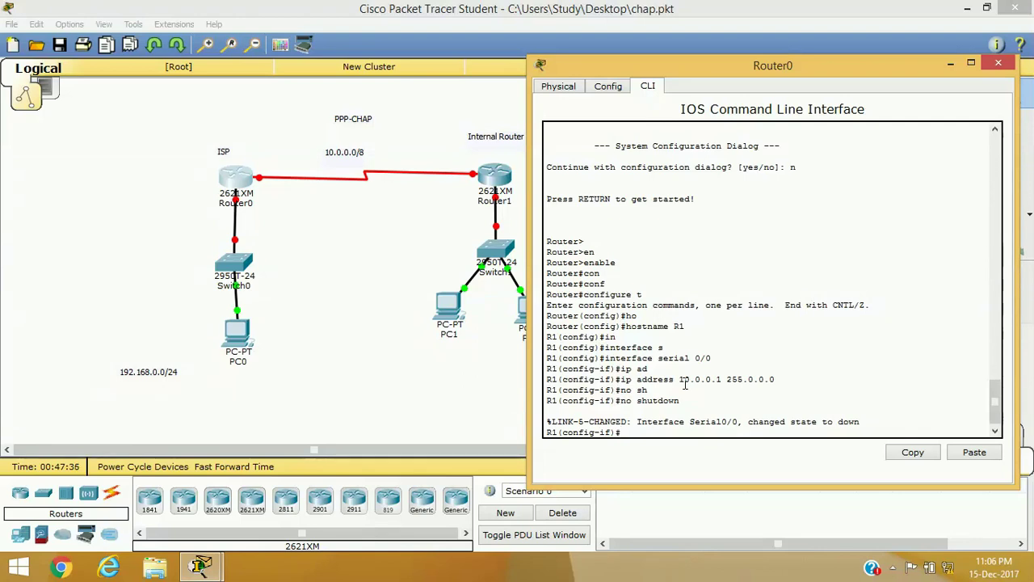
type("cl")
key("Tab")
type("r")
key("Tab")
type("64000")
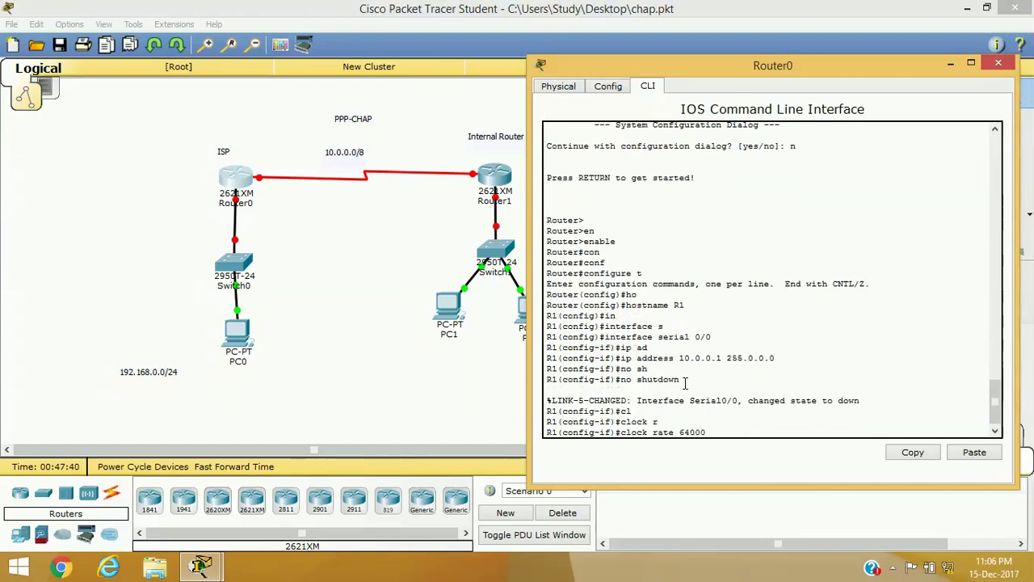
key("Return")
type("exit")
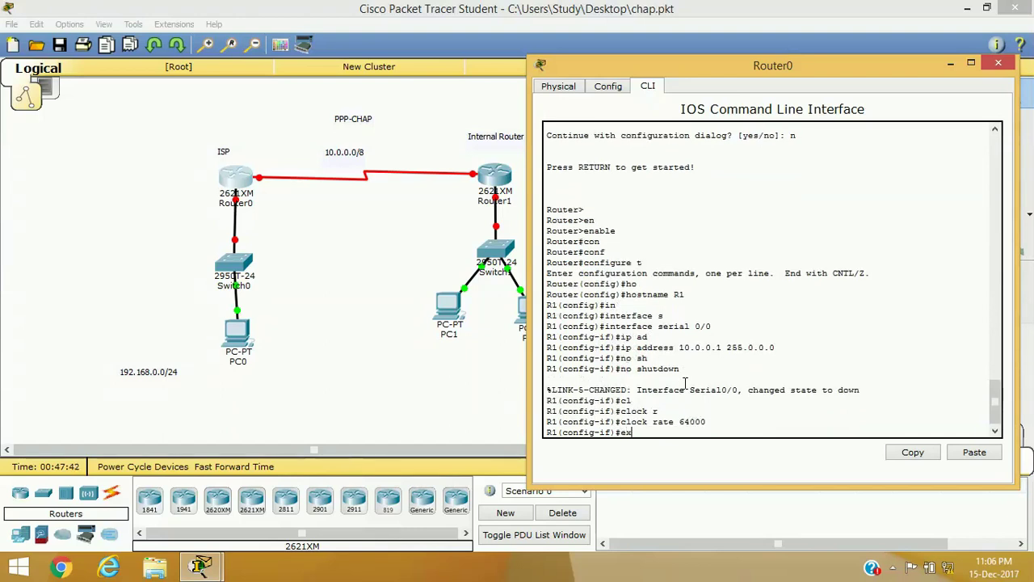
key("Return")
key("Return")
key("Return")
Step: Assign 192.168.0.1 255.255.255.0 to interface FastEthernet 0/0
key("Return")
type("in")
key("Tab")
type("f")
key("Tab")
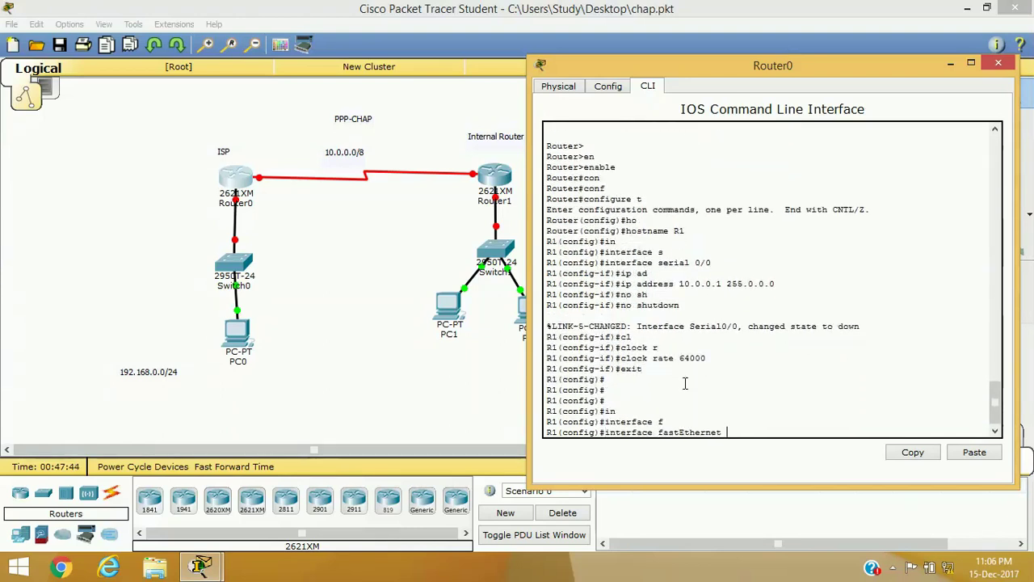
type("0/0")
key("Return")
type("ig-if)#ip a")
key("Tab")
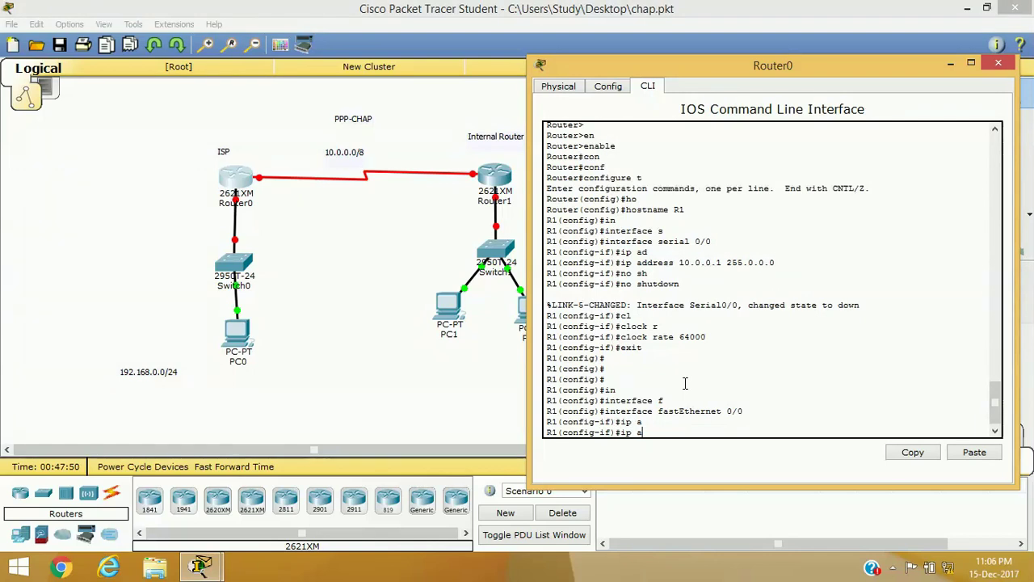
type("d")
key("Tab")
type("19")
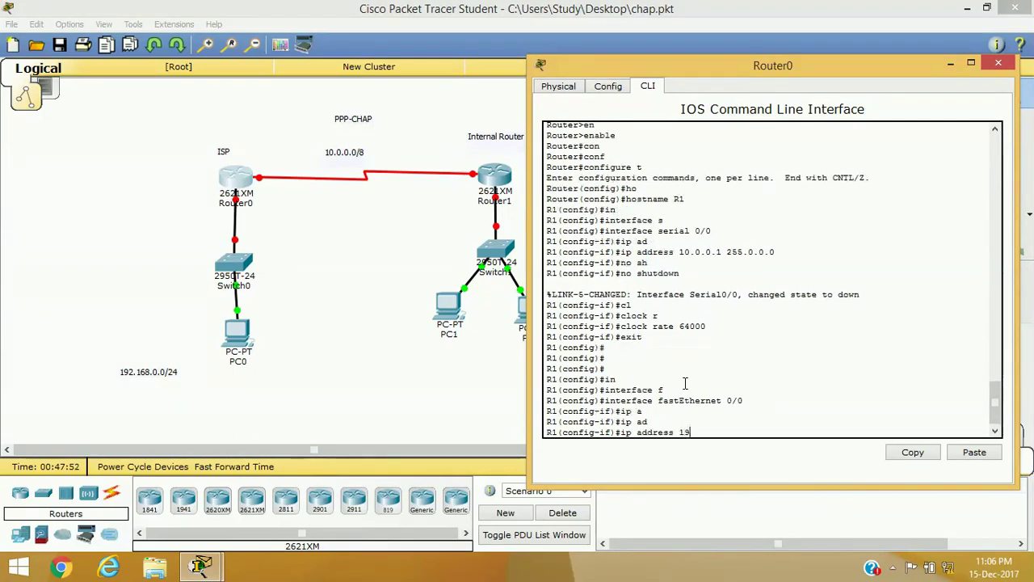
type("2.168.0.")
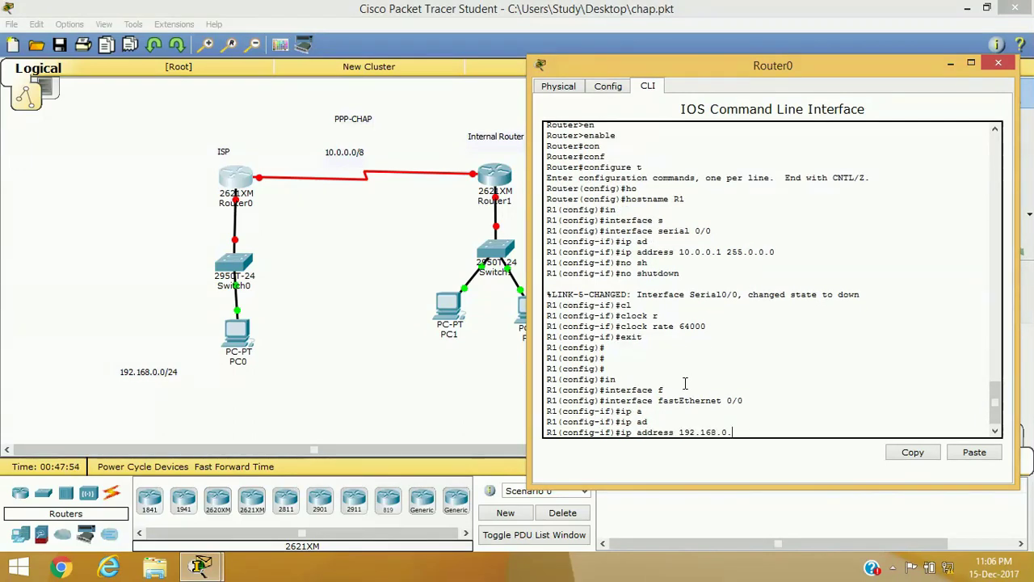
type("1 255.255.")
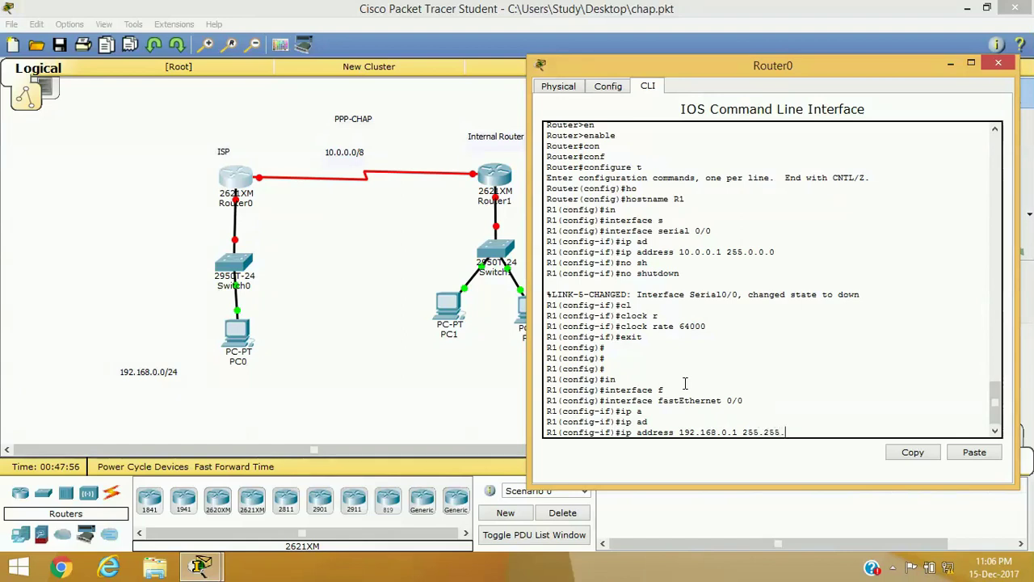
type("255.0")
key("Return")
Step: Bring FastEthernet 0/0 up with no shutdown and exit the interface
type("no sh")
key("Tab")
key("Return")
key("Return")
key("Return")
key("Return")
type("exit")
key("Return")
key("Return")
key("Return")
key("Return")
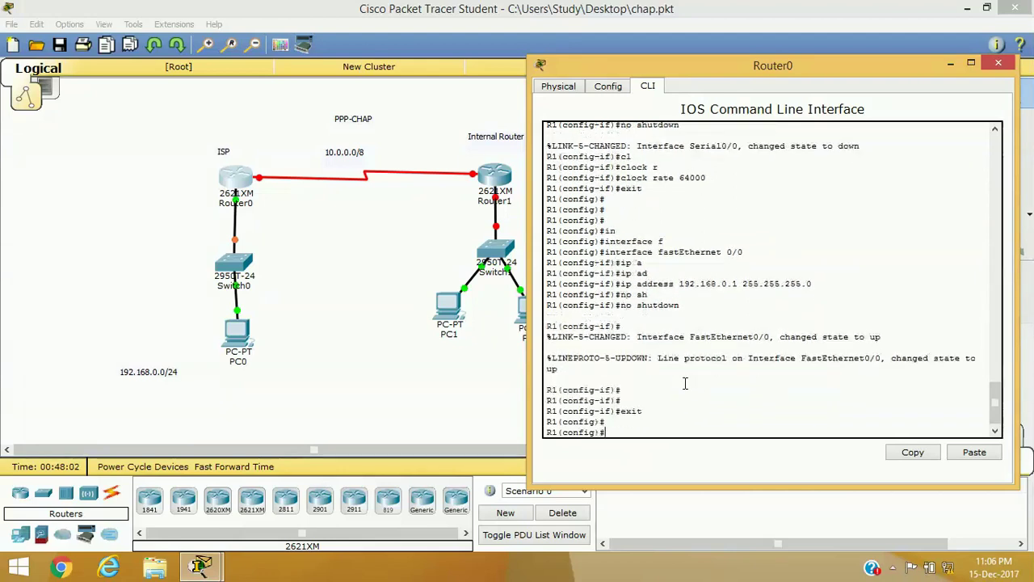
Step: Open Router1's CLI, skip the setup dialog and enter global configuration mode
left_click(500, 179)
type("n")
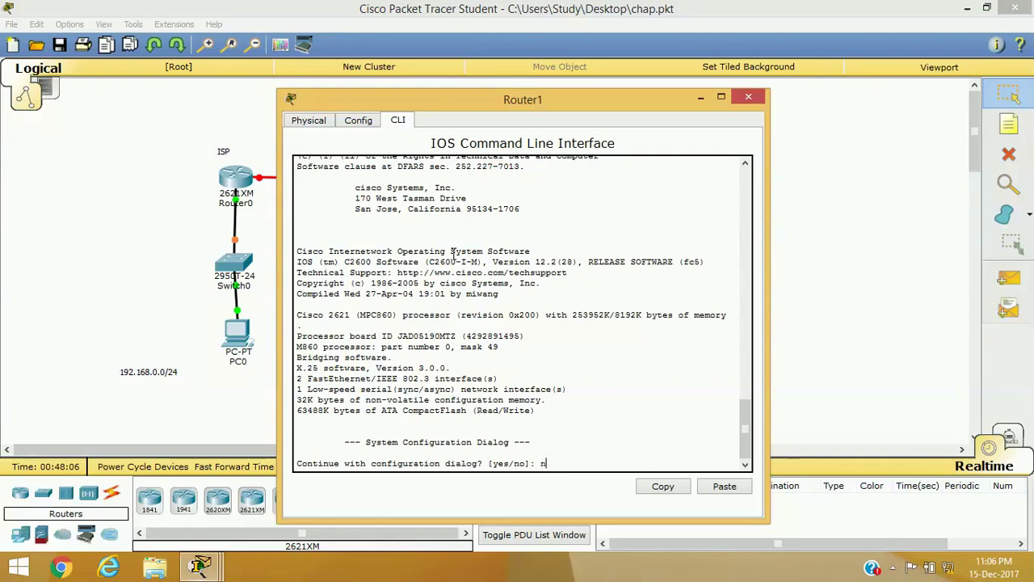
key("Return")
key("Return")
key("Return")
key("Return")
type("en")
key("Tab")
key("Return")
type("conf")
key("Tab")
type("t")
key("Return")
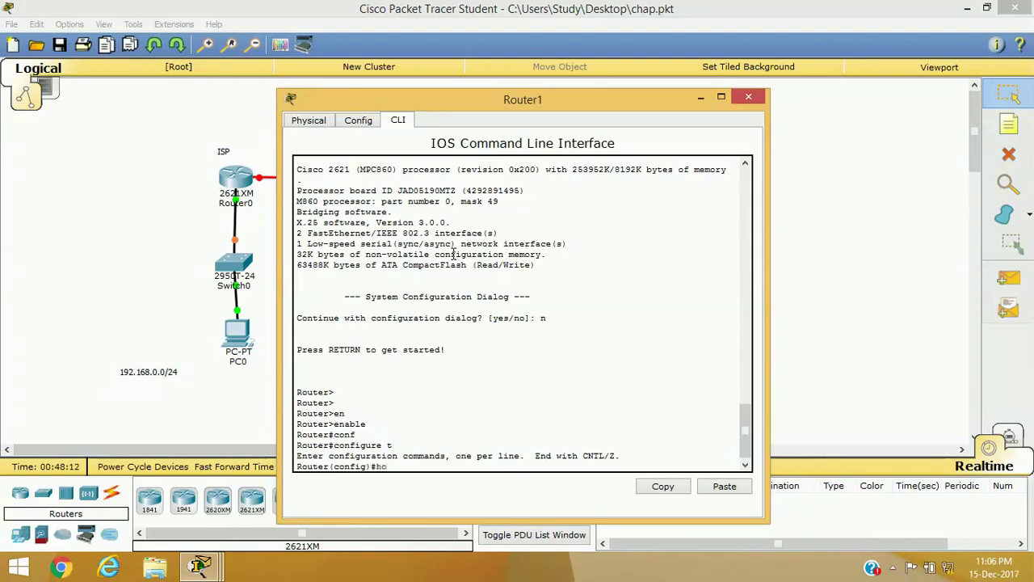
Step: Change Router1's hostname to R2
type("ho")
key("Tab")
type("R2")
key("Return")
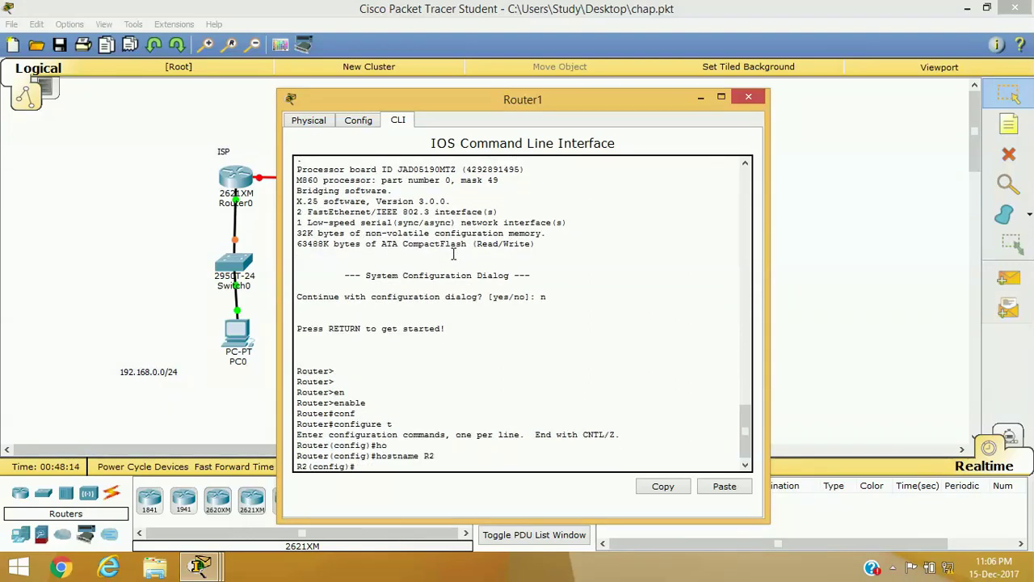
Step: Assign 10.0.0.2 255.0.0.0 to R2's serial 0/0 interface
type("in")
key("Tab")
type("se")
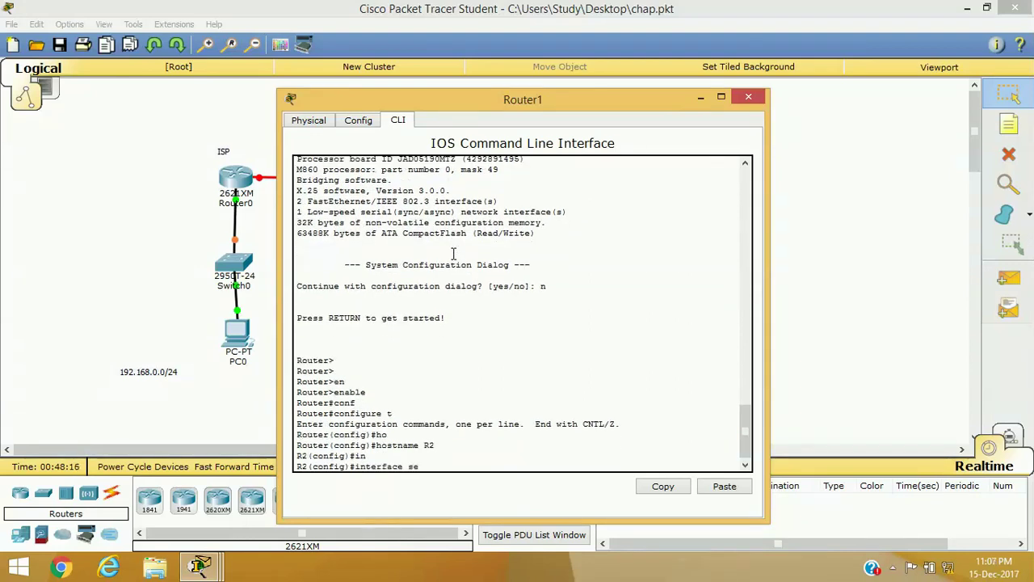
key("Tab")
type("0/0")
key("Return")
type("ip ad")
key("Tab")
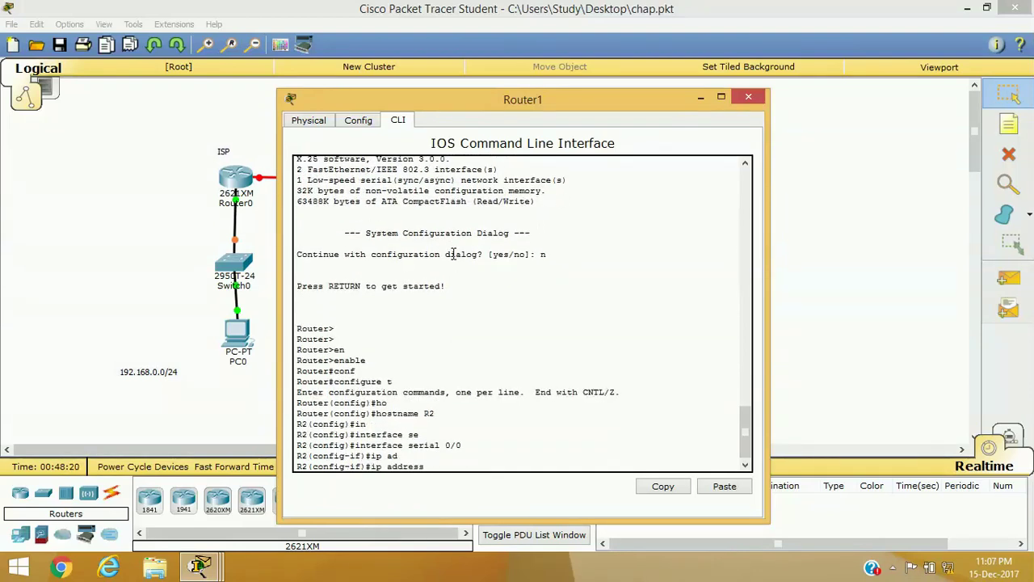
type("10.0.0.2 255.0.0.0")
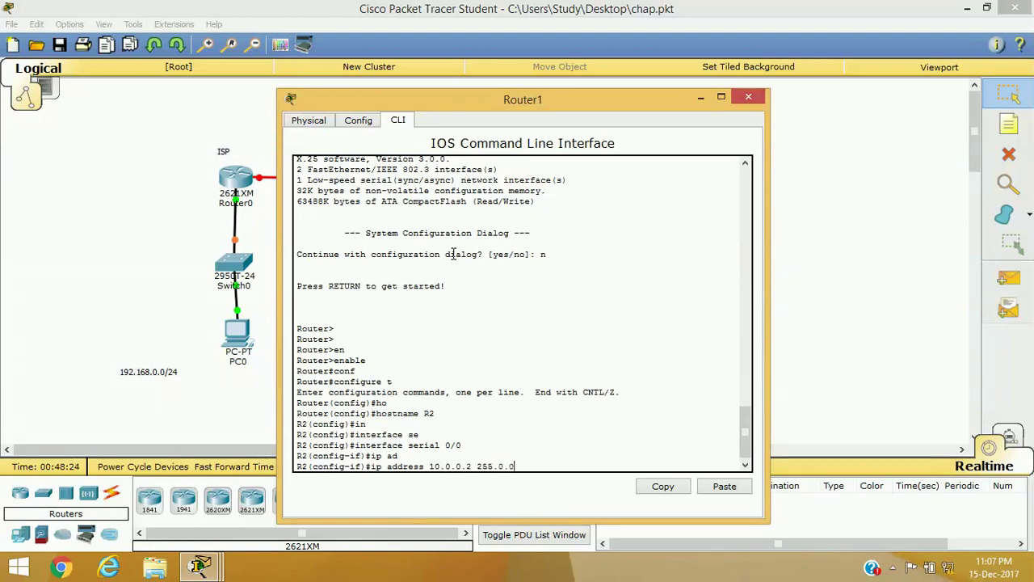
key("Return")
Step: Enable R2's serial 0/0 with no shutdown and exit the interface
type("no sh")
key("Tab")
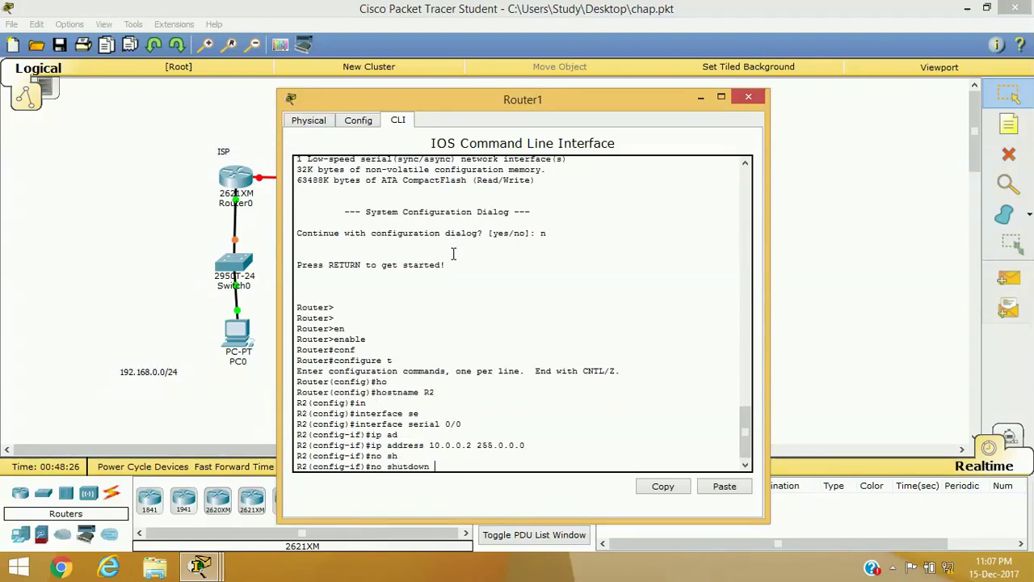
key("Return")
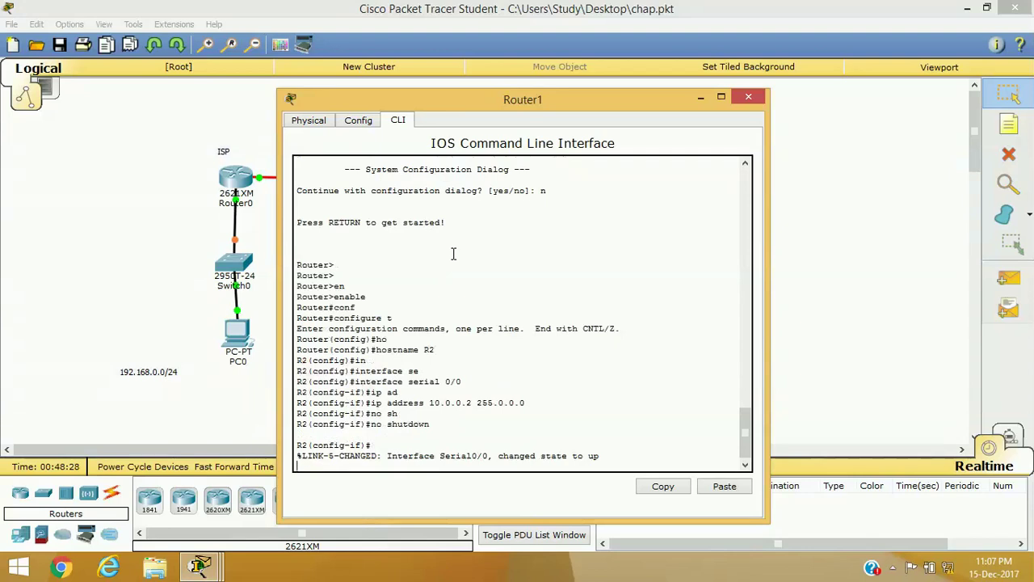
key("Return")
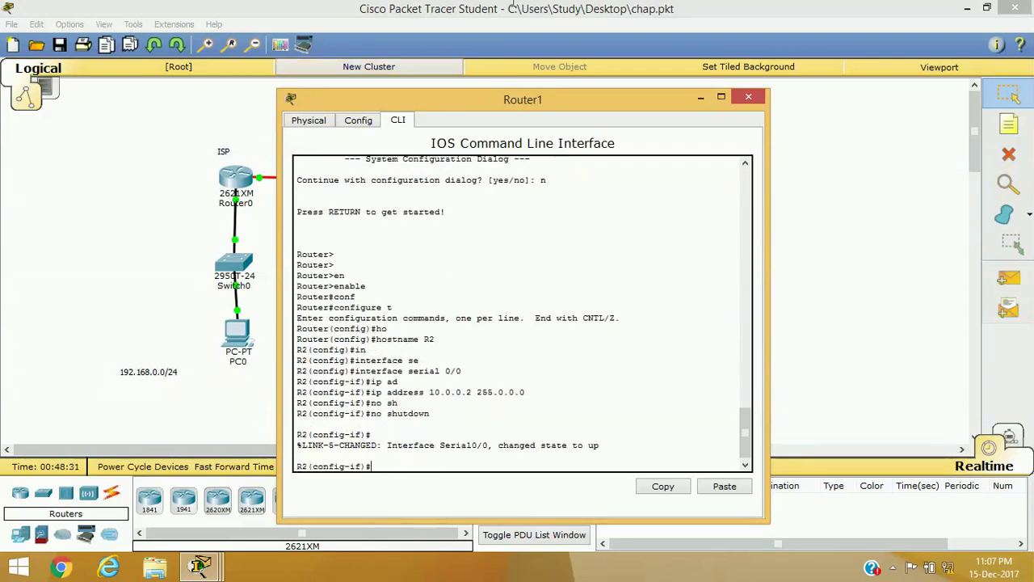
left_click_drag(451, 102, 659, 77)
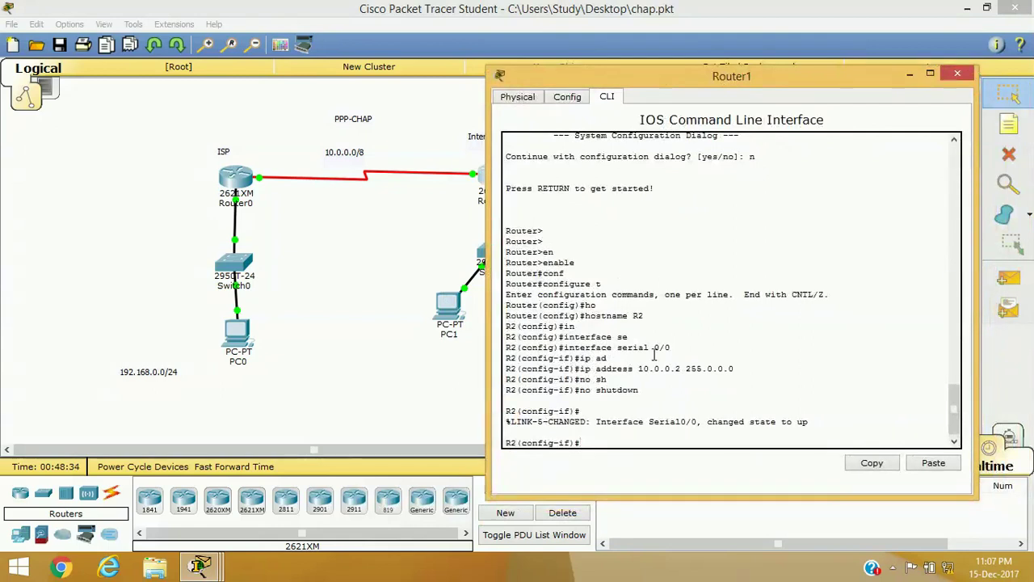
type("xit")
key("Return")
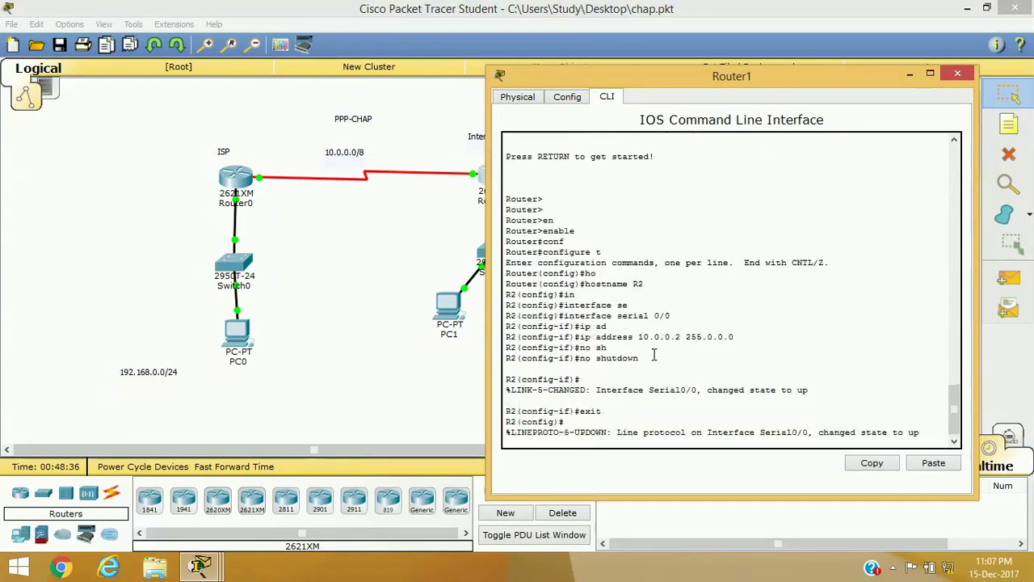
key("Return")
key("Return")
key("Return")
Step: Begin the interface FastEthernet command on R2
type("in")
key("Tab")
type("f")
key("Tab")
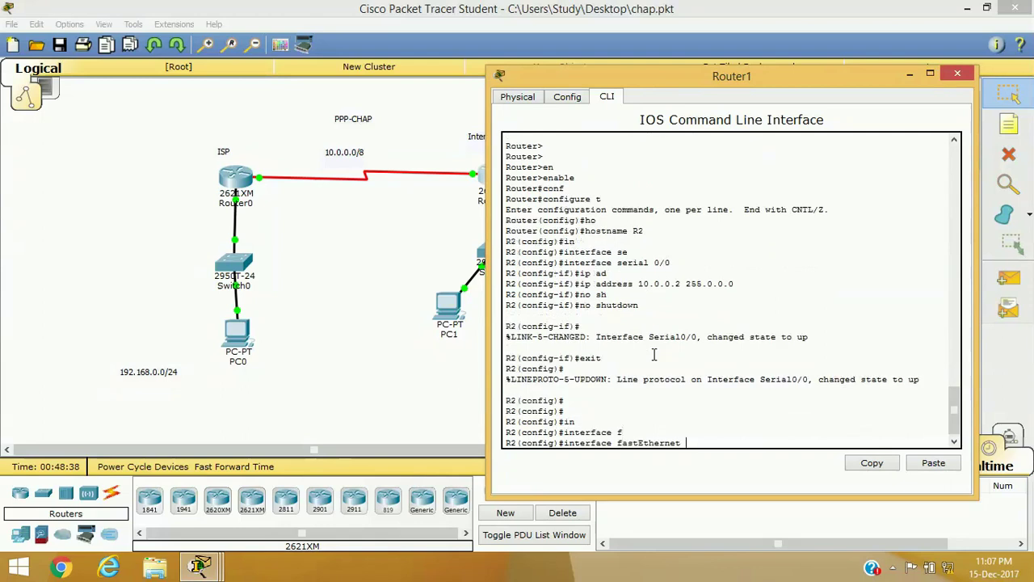
Step: Assign 172.16.0.1 255.255.0.0 to R2's FastEthernet 0/0
type("0/0")
key("Return")
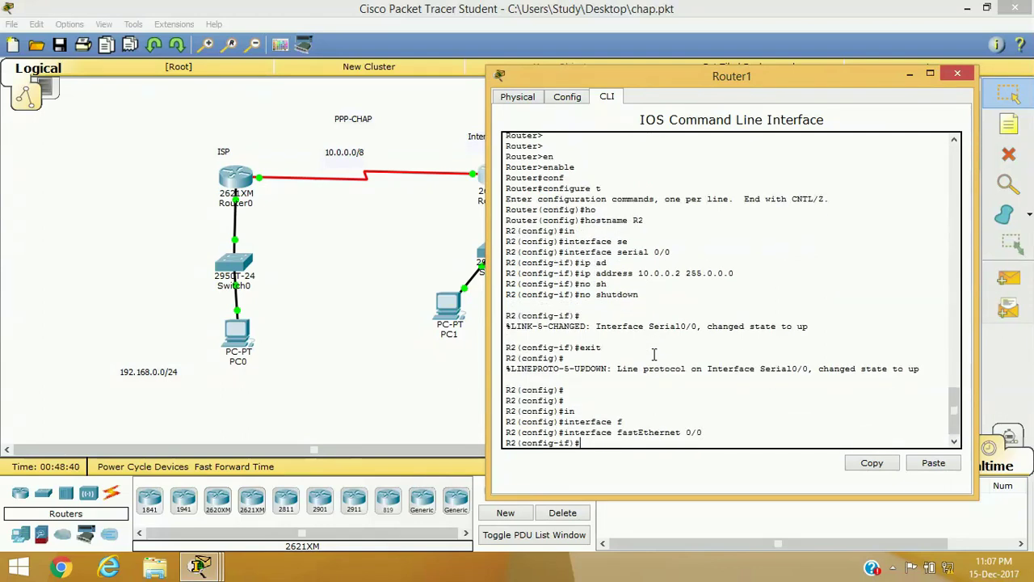
mouse_move(668, 77)
left_mouse_down()
mouse_move(794, 86)
mouse_move(828, 187)
mouse_move(675, 307)
mouse_move(641, 290)
mouse_move(589, 286)
mouse_move(648, 140)
mouse_move(658, 76)
left_mouse_up()
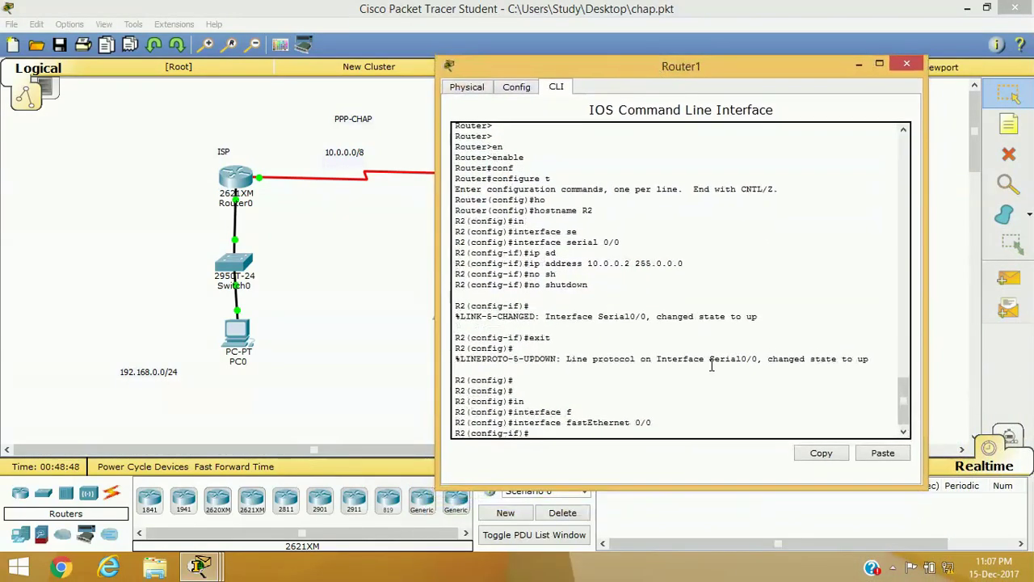
type("ip ad")
key("Tab")
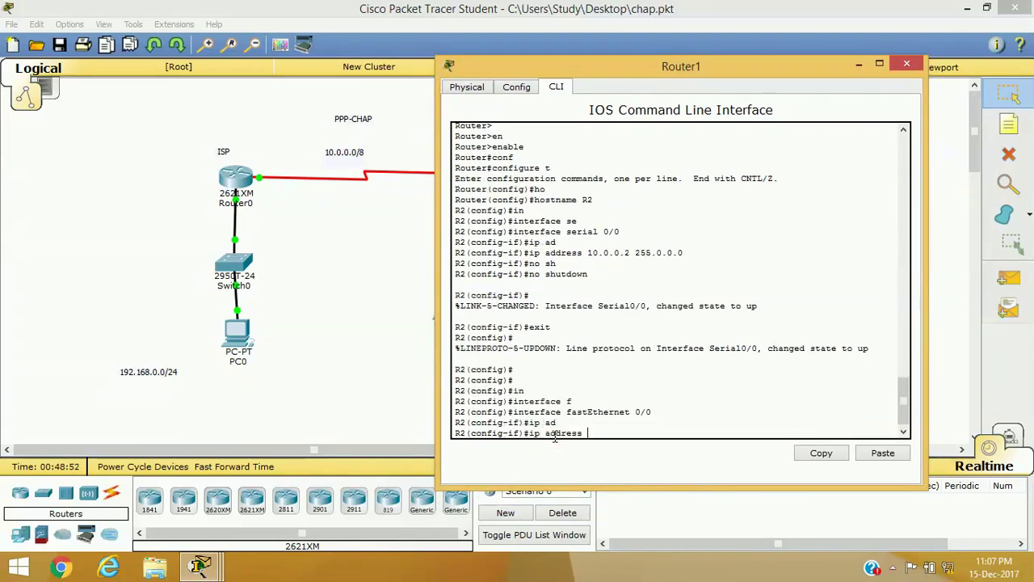
type("172.16.0.")
type("1 5")
type("255.255.0.0")
key("Return")
Step: Enable FastEthernet 0/0 and exit back to privileged mode
type("no sh")
key("Tab")
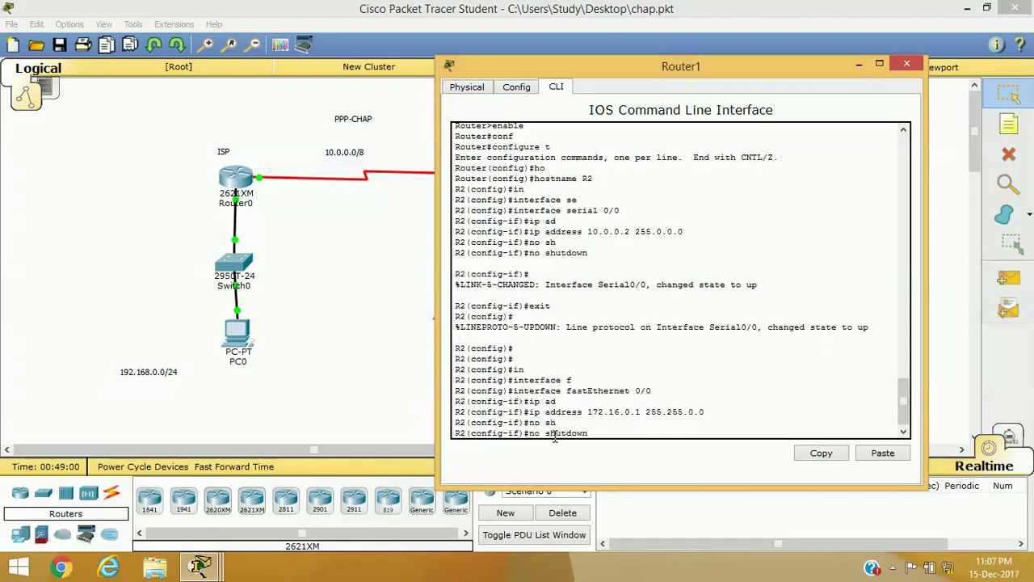
key("Return")
type("exit")
key("Return")
type("exit")
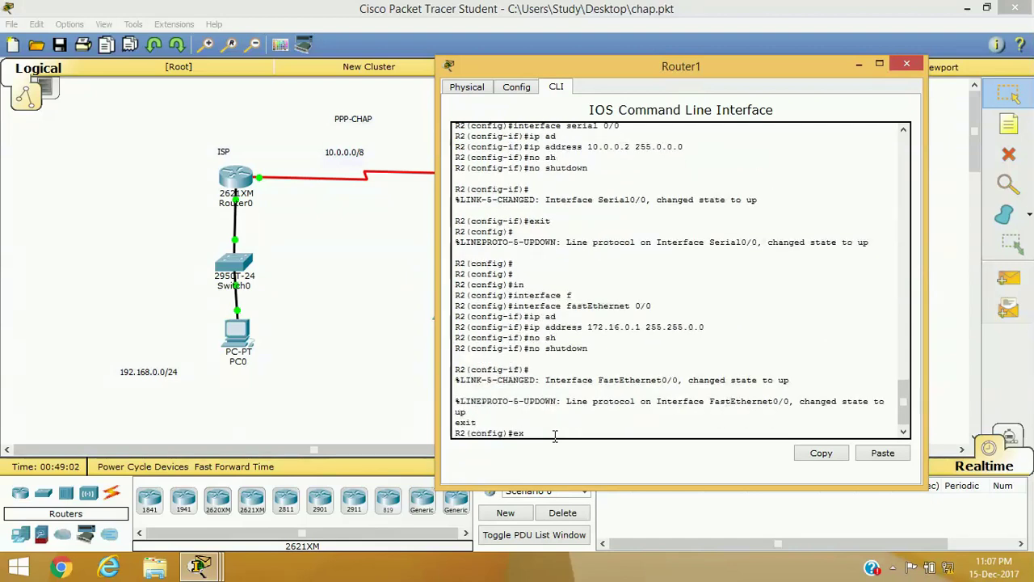
key("Return")
key("Return")
key("Return")
Step: Check interface status with show ip interface brief, then close Router1's window
type("sh")
key("Tab")
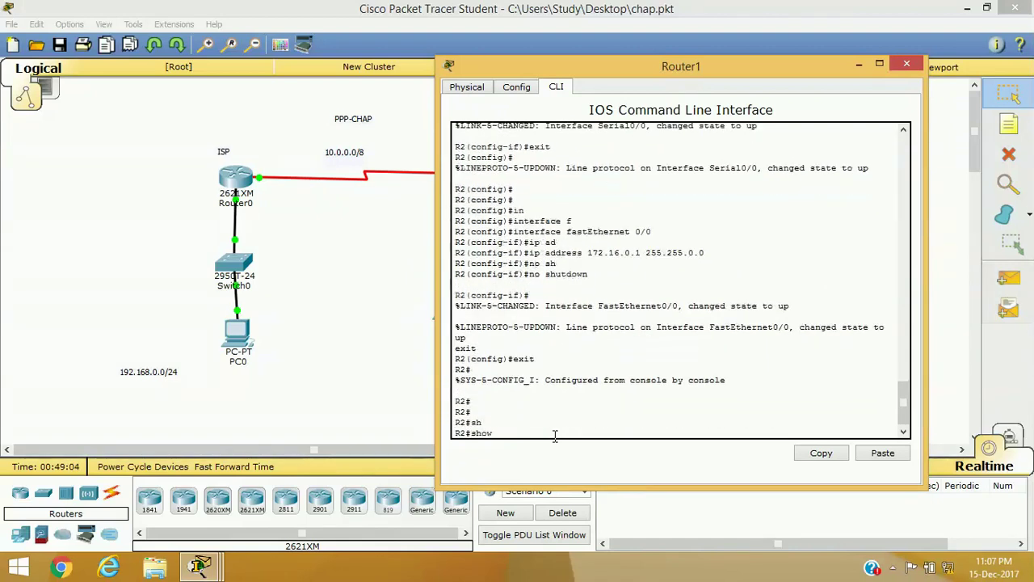
type("ip in")
key("Tab")
type("b")
key("Tab")
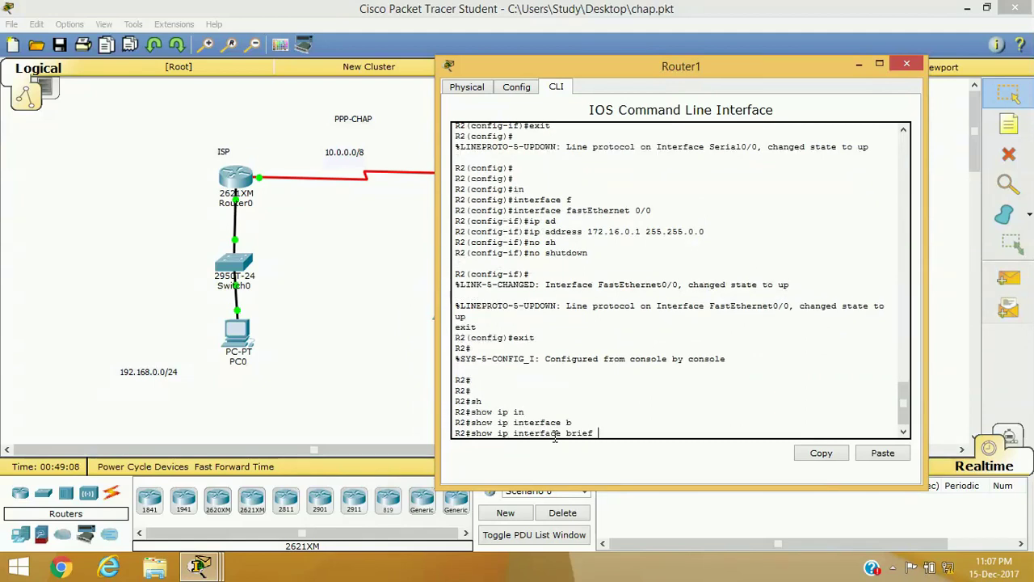
key("Return")
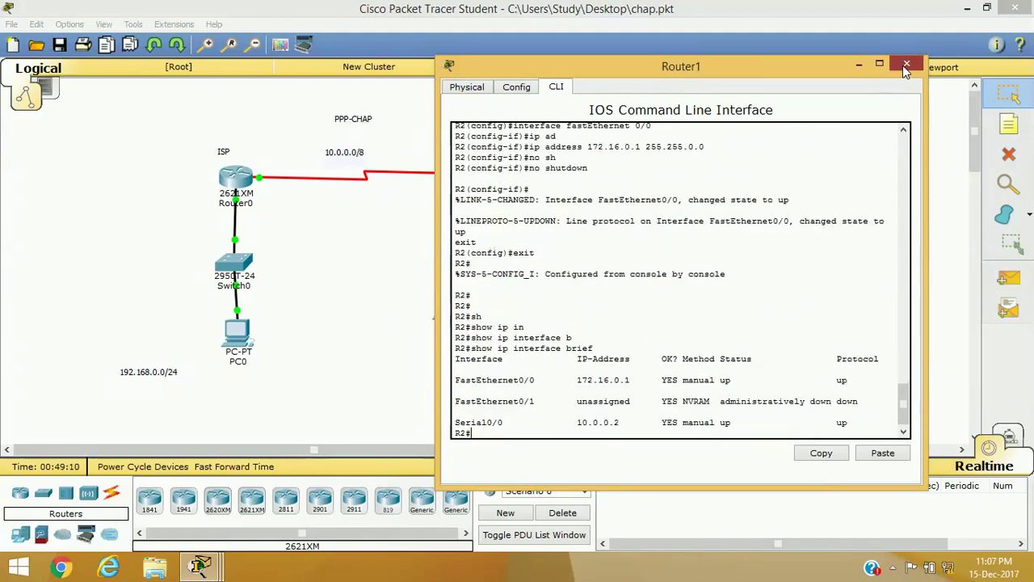
left_click(903, 65)
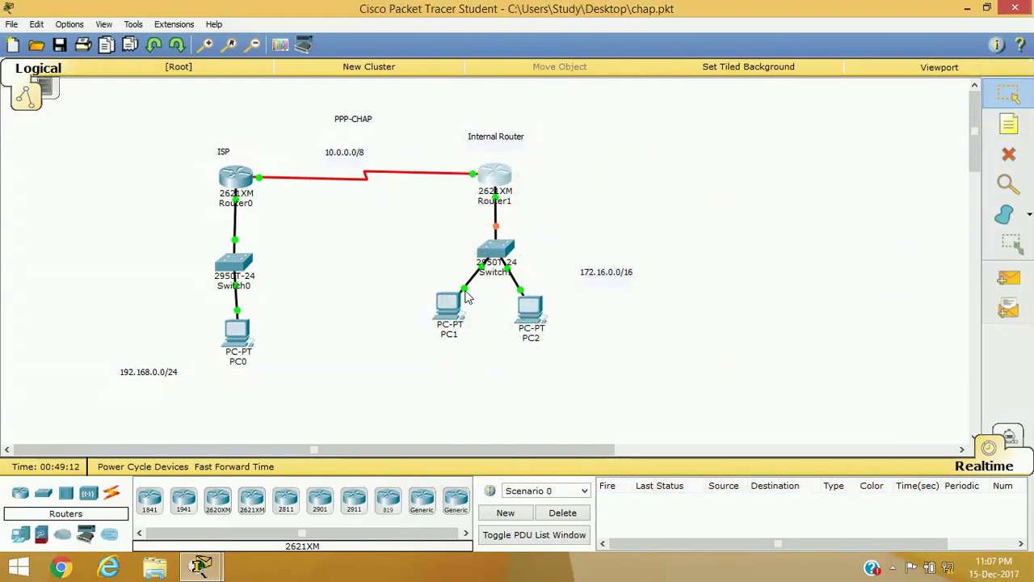
Step: Nudge PC0 on the canvas, then start RIP version 2 in Router0's CLI
mouse_move(236, 331)
left_mouse_down()
mouse_move(217, 338)
mouse_move(230, 333)
left_mouse_up()
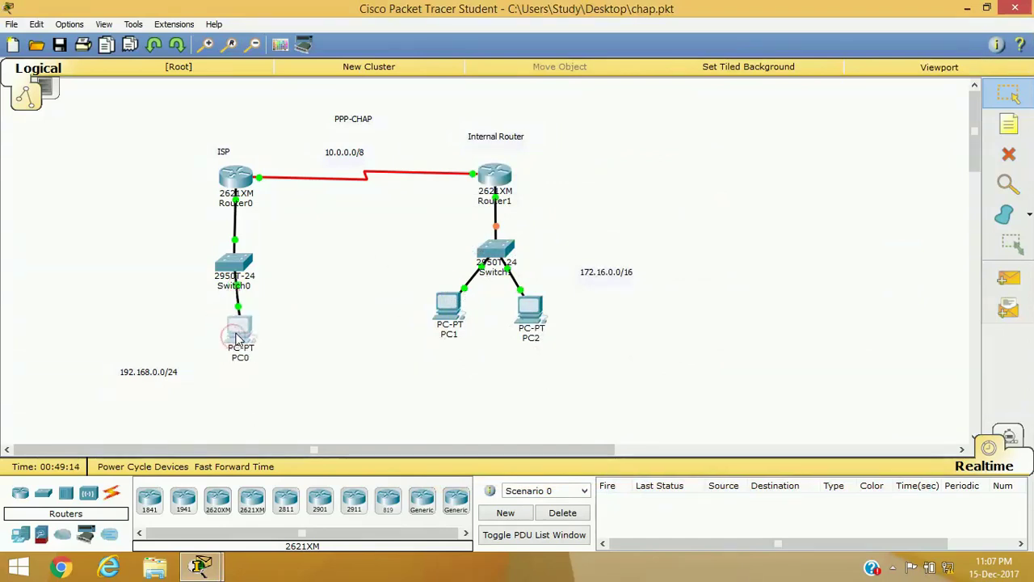
left_click(237, 176)
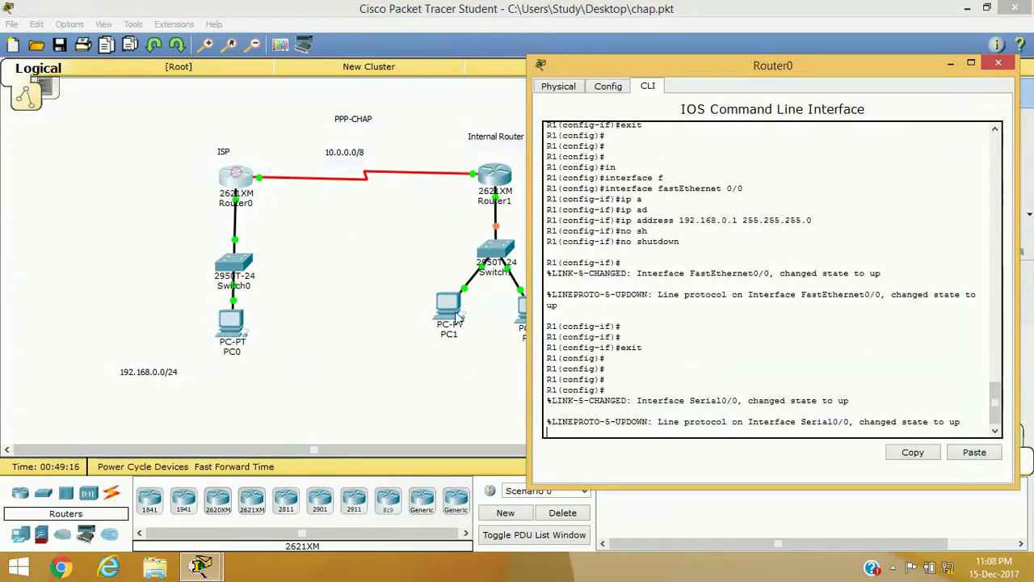
left_click(607, 434)
key("Return")
key("Return")
key("Return")
key("Return")
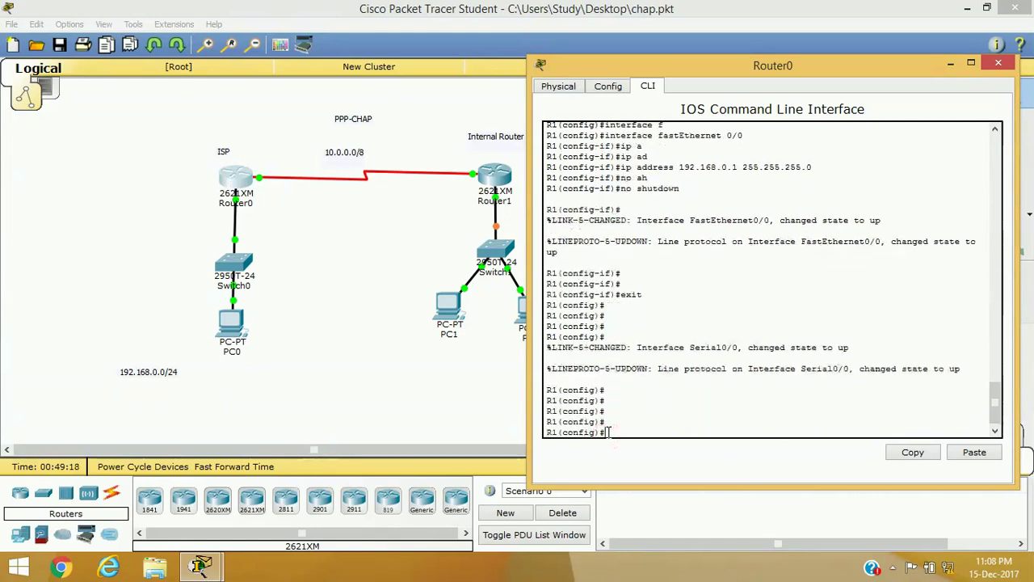
type("ro")
key("Tab")
type("uter r")
key("Tab")
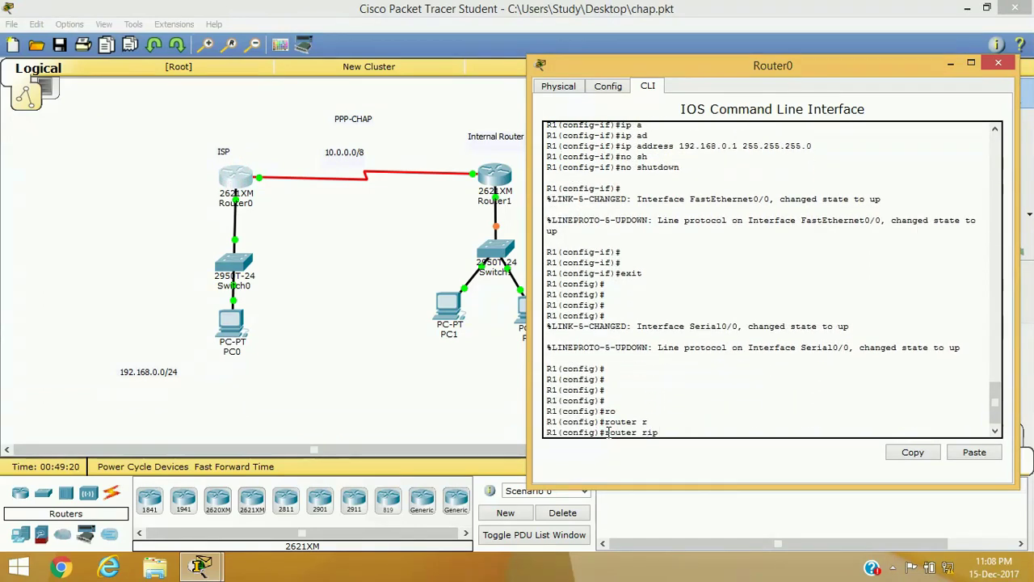
key("Return")
type("v")
key("Tab")
type("2")
key("Return")
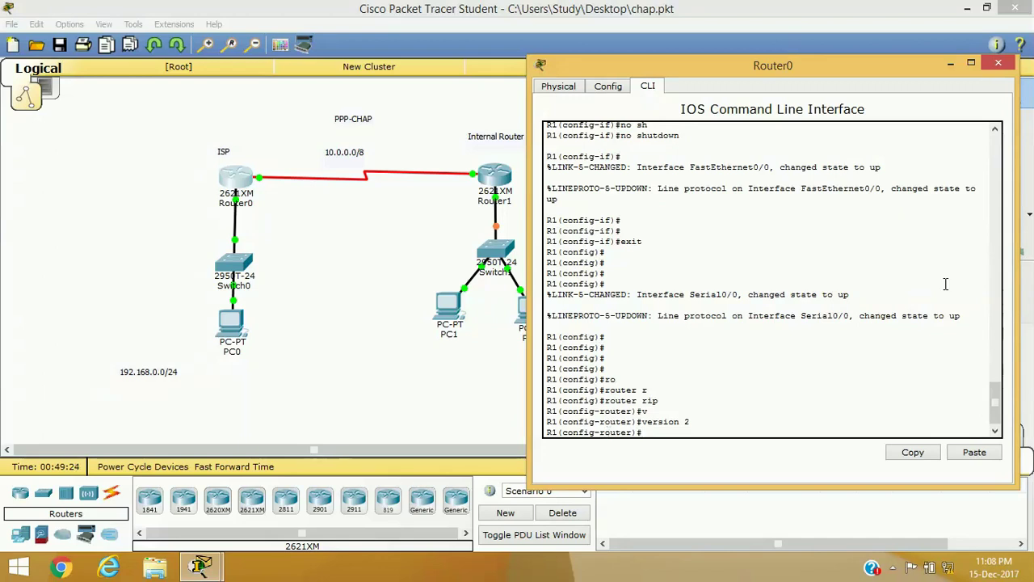
Step: Advertise networks 10.0.0.0 and 192.168.0.0 in RIP and close Router0's window
type("net")
key("Tab")
type("10.0.0.0")
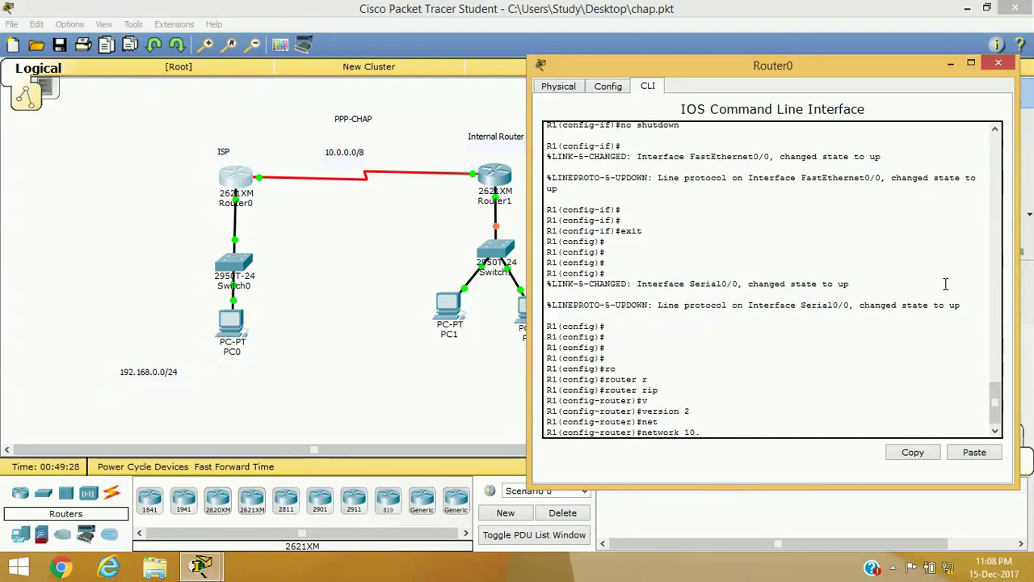
key("Return")
key("Up")
key("BackSpace")
key("BackSpace")
key("BackSpace")
key("BackSpace")
key("BackSpace")
key("BackSpace")
key("BackSpace")
key("BackSpace")
type("192.168.0.0")
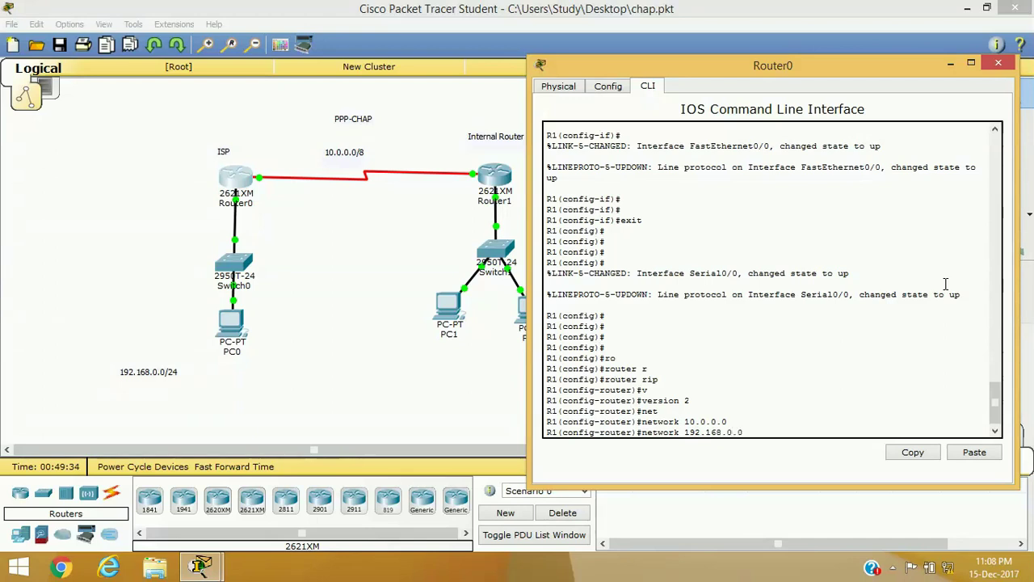
key("Return")
left_click(999, 63)
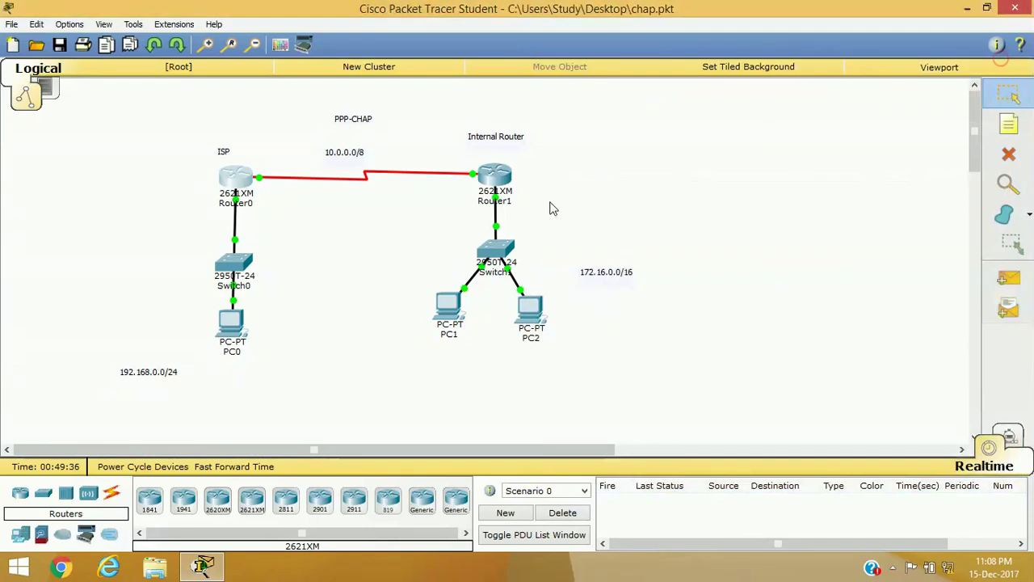
Step: On Router1, enter global configuration and start RIP routing as version 2
left_click(502, 181)
key("Return")
key("Return")
key("Return")
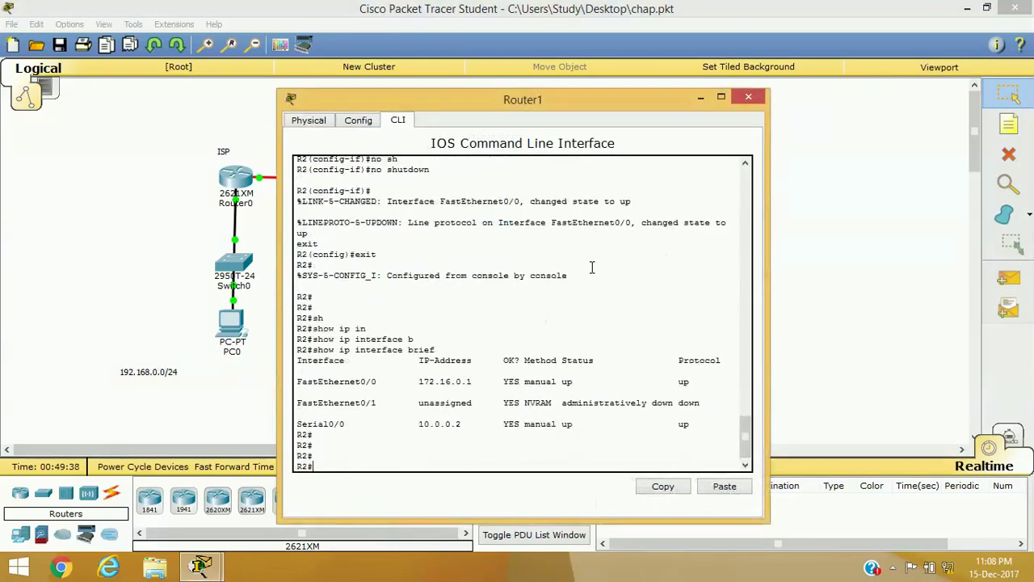
type("conf")
key("Tab")
type("t")
key("Return")
type("ro")
key("Tab")
type("r")
key("Tab")
key("Return")
type("v")
Step: Advertise networks 10.0.0.0 and 172.16.0.0 in RIP, then leave configuration mode
key("Tab")
type("2")
key("Return")
type("net")
key("Tab")
type("10.0")
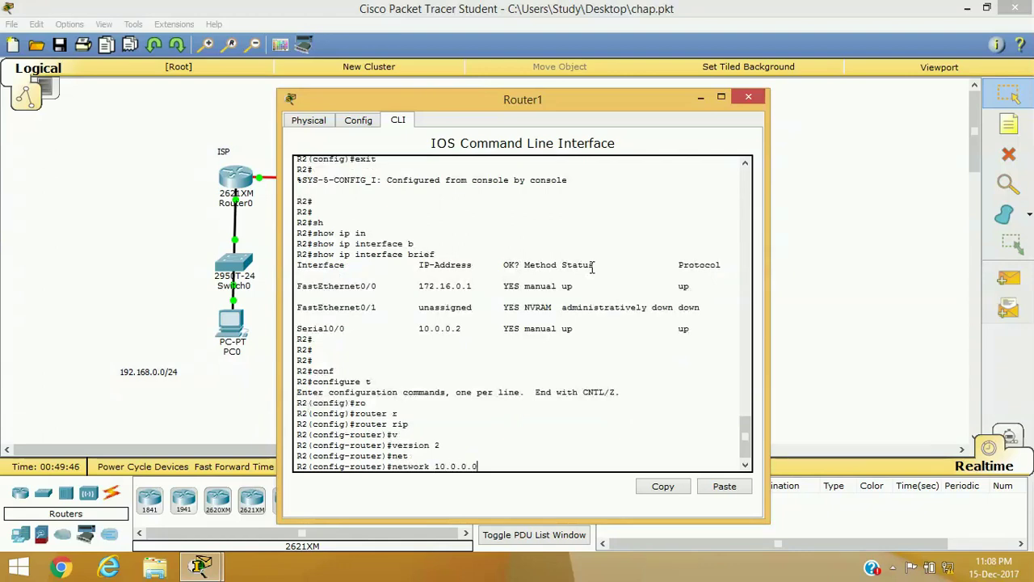
key("Return")
key("Up")
key("BackSpace")
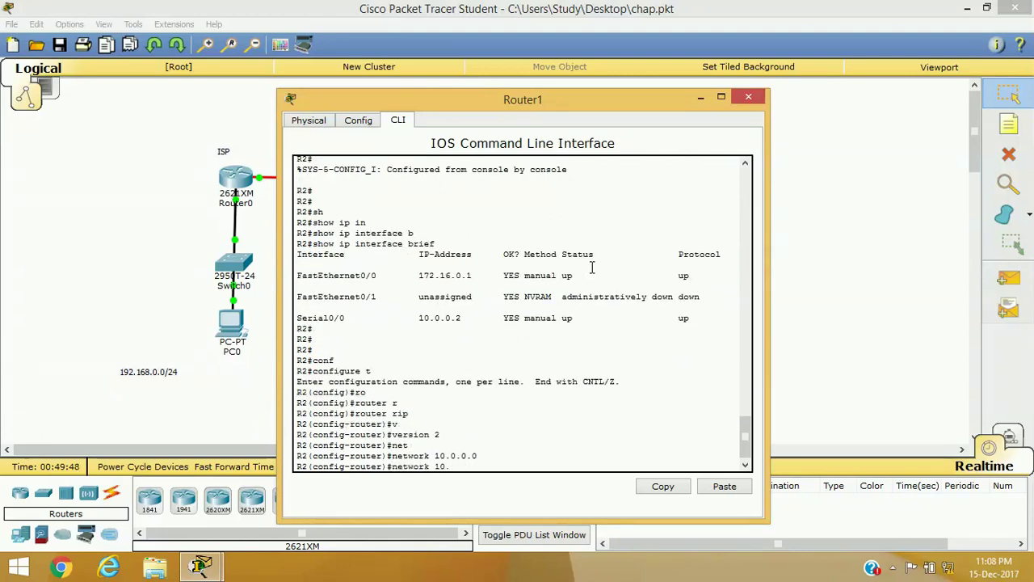
type("172.16.0")
key("Return")
type("ex")
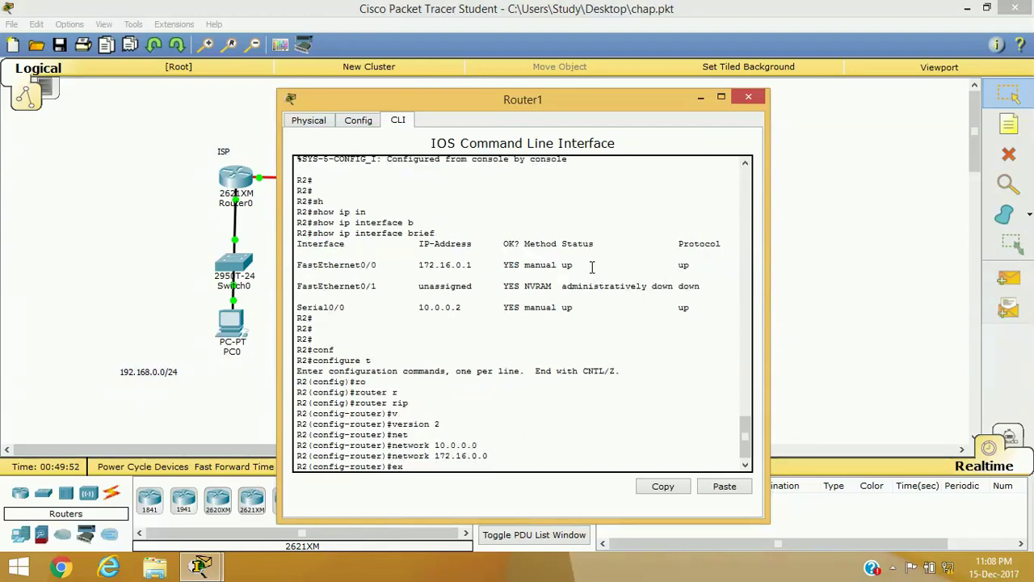
type("it")
key("Return")
type("exit")
key("Return")
key("Return")
key("Return")
key("Return")
key("Return")
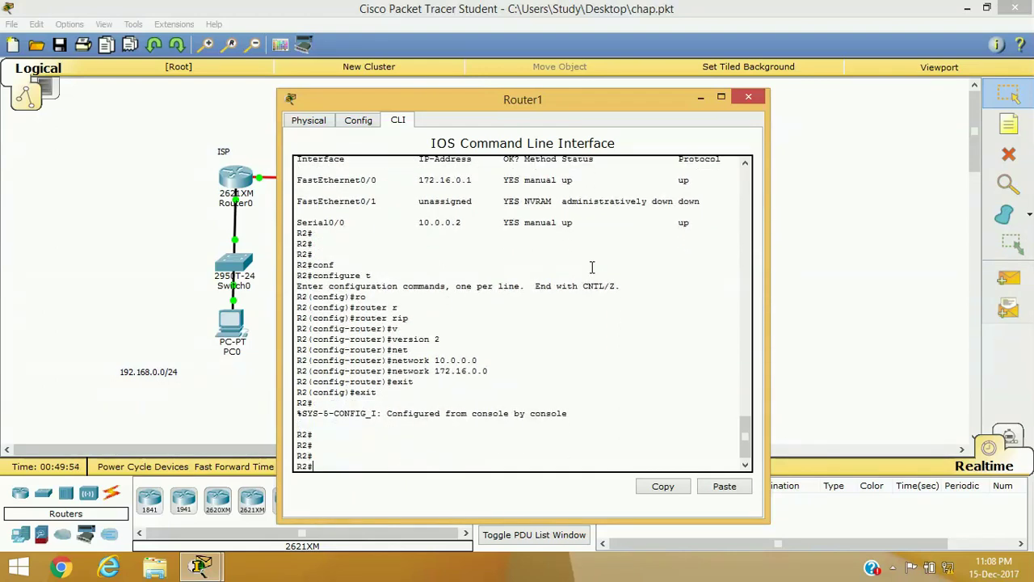
Step: Ping 172.16.0.2 from PC0's command prompt, then close PC0's windows
left_click(738, 98)
left_click(235, 325)
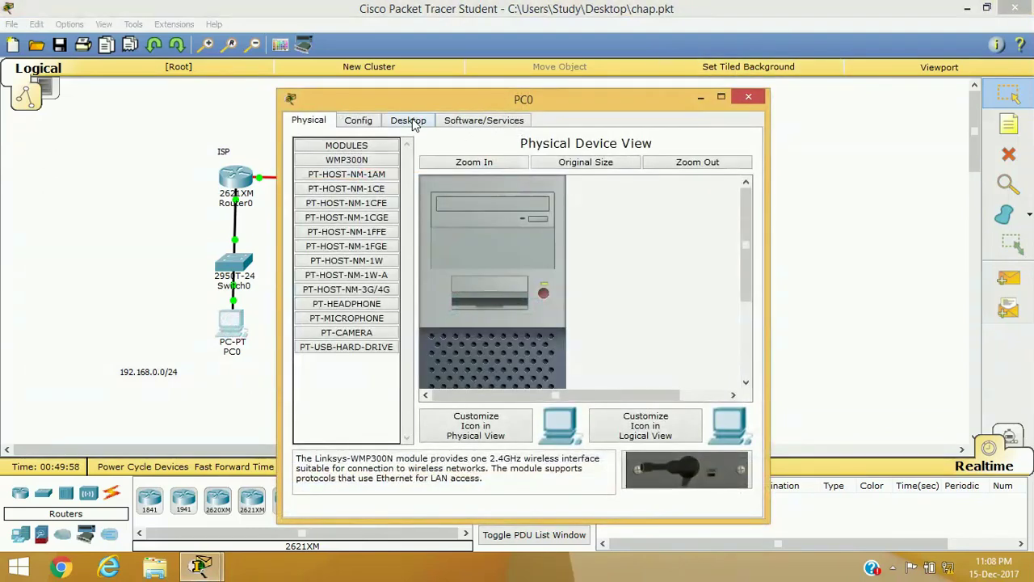
left_click(412, 123)
left_click(592, 177)
type("p")
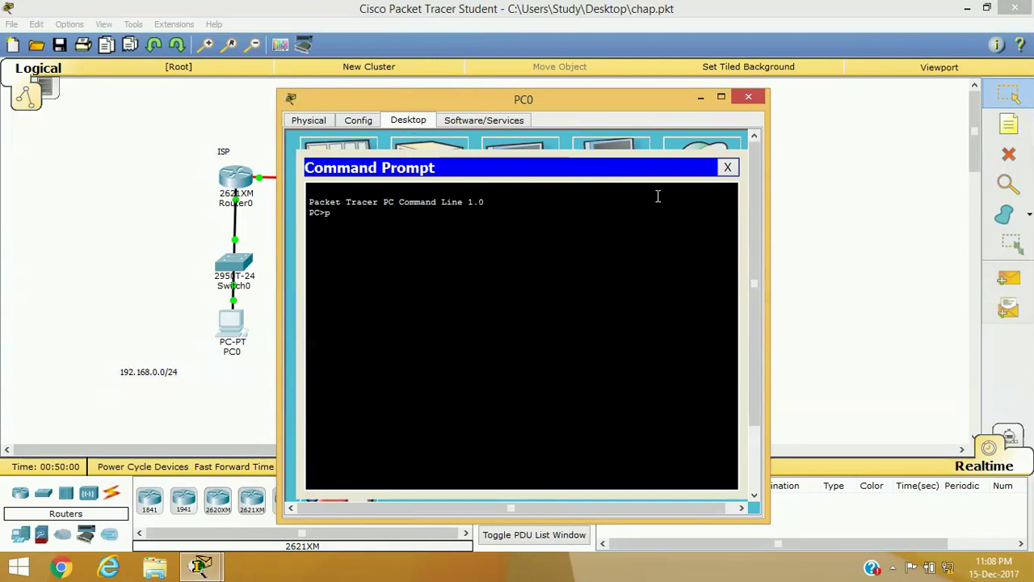
type("ing 172.16.0.23")
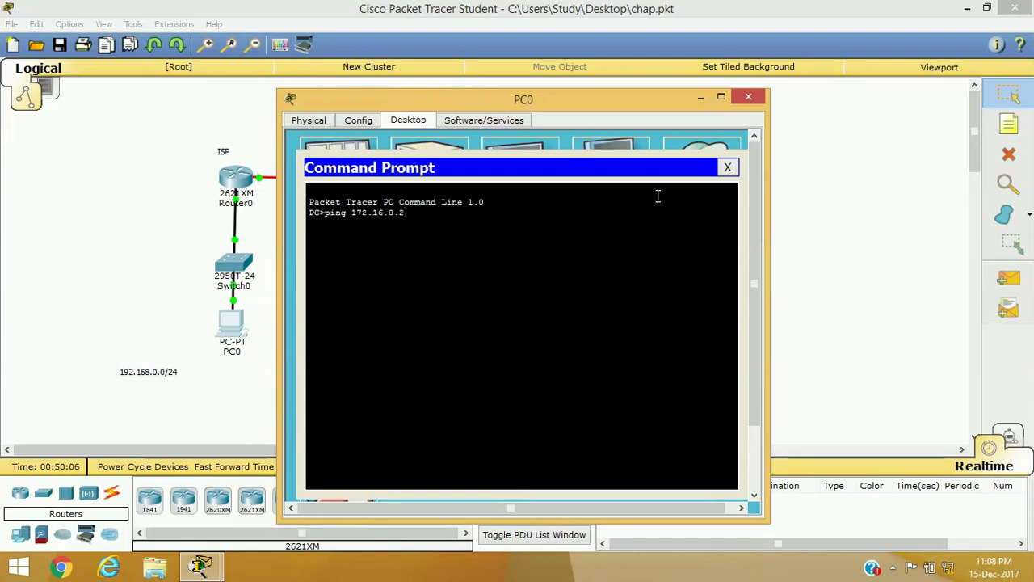
key("Return")
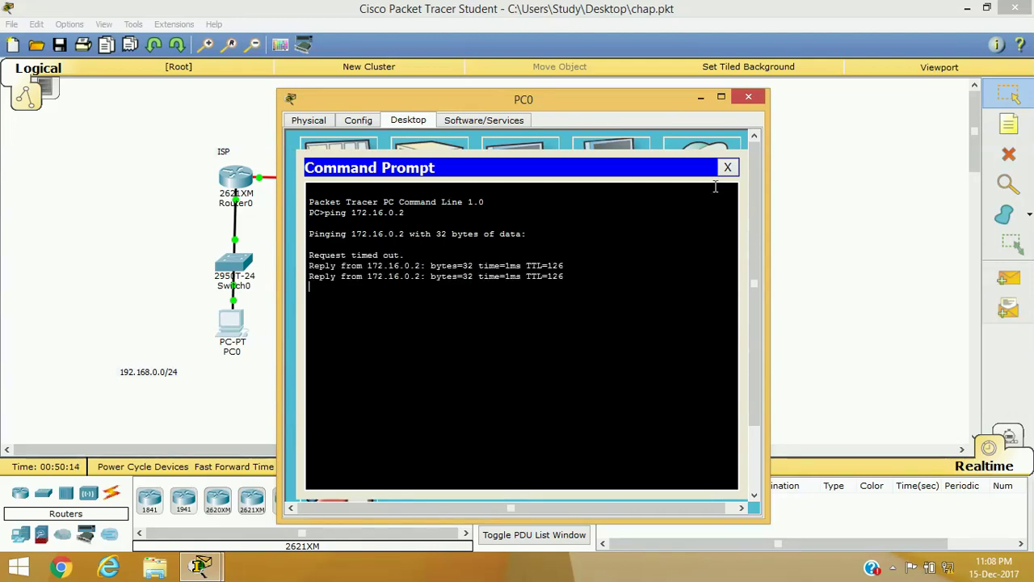
left_click(727, 168)
left_click(748, 97)
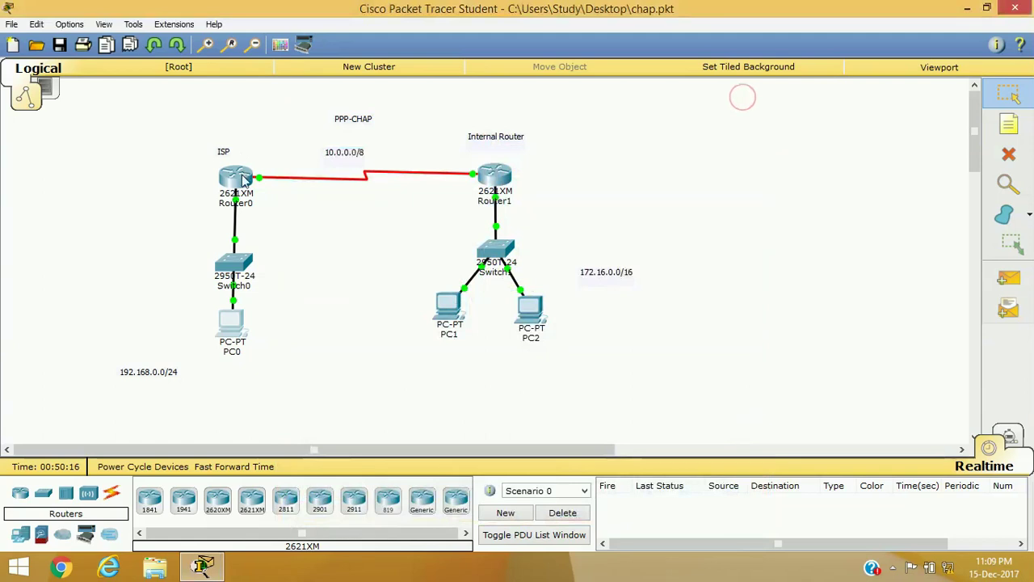
Step: On Router0, exit configuration mode and run show interface serial 0/0 to confirm HDLC encapsulation
left_click(238, 178)
type("exit")
key("Return")
key("Return")
key("Return")
type("exit")
key("Return")
key("Return")
key("Return")
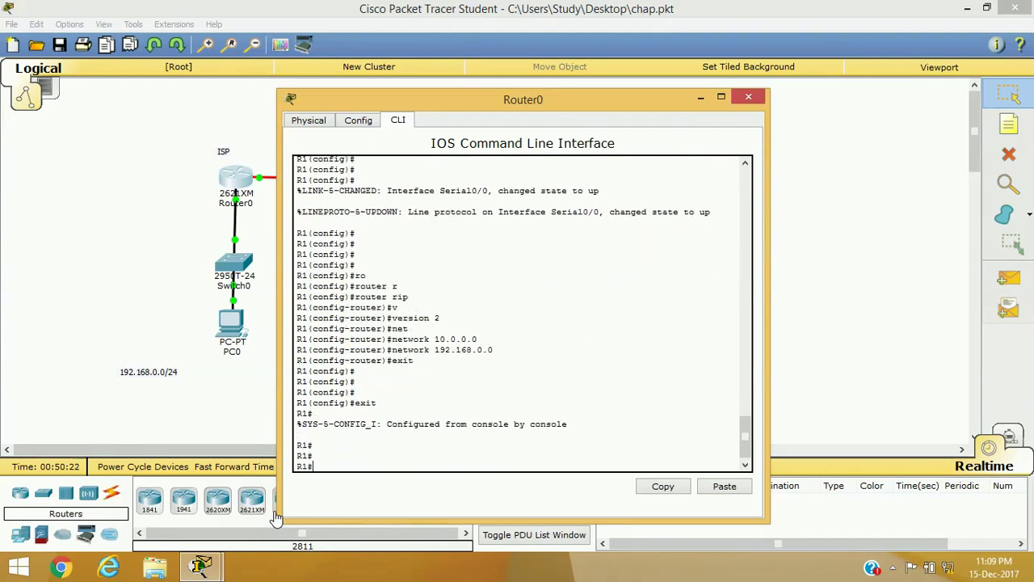
type("sh")
key("Tab")
type("int se")
key("Tab")
type("0")
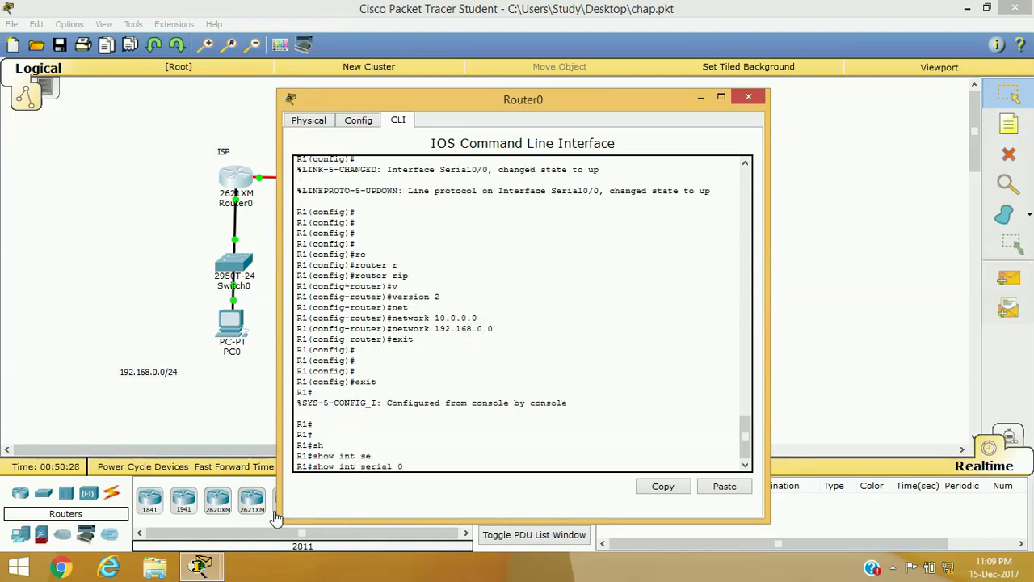
type("/0")
key("Return")
mouse_move(298, 288)
left_mouse_down()
mouse_move(411, 286)
mouse_move(296, 280)
left_mouse_up()
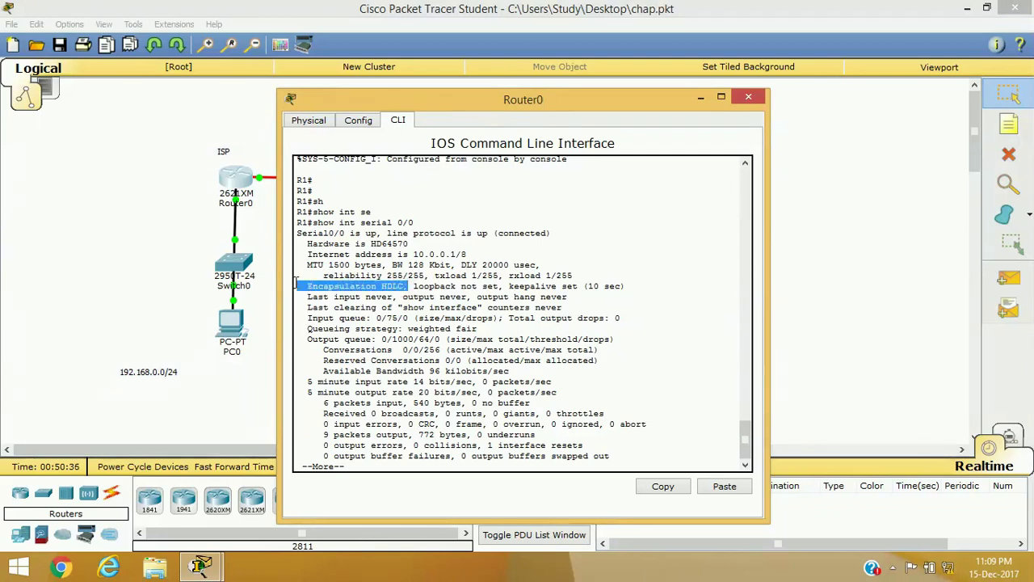
left_click(751, 98)
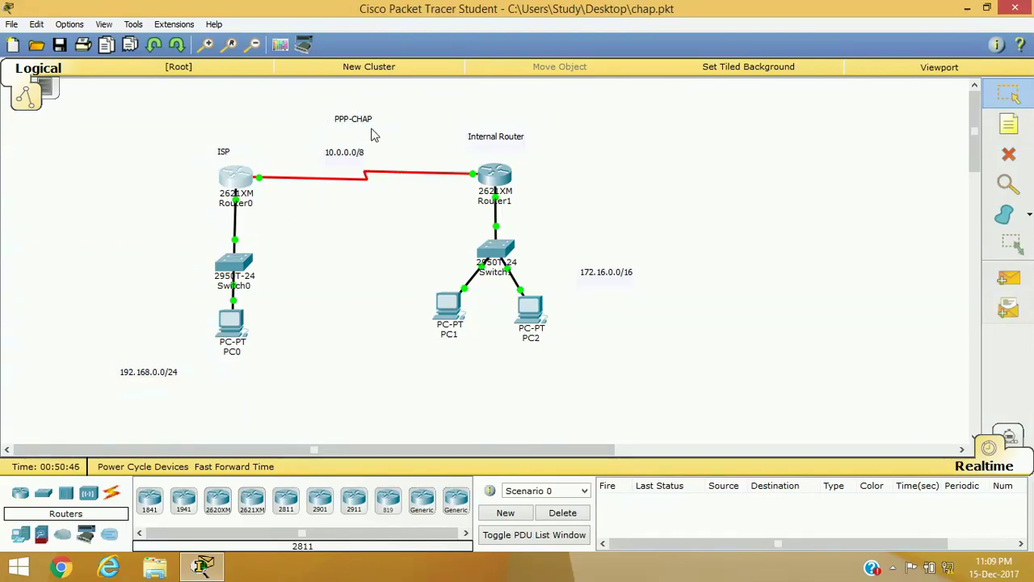
Step: On Router0, create username R2 with the shared CHAP password in global configuration
left_click(238, 179)
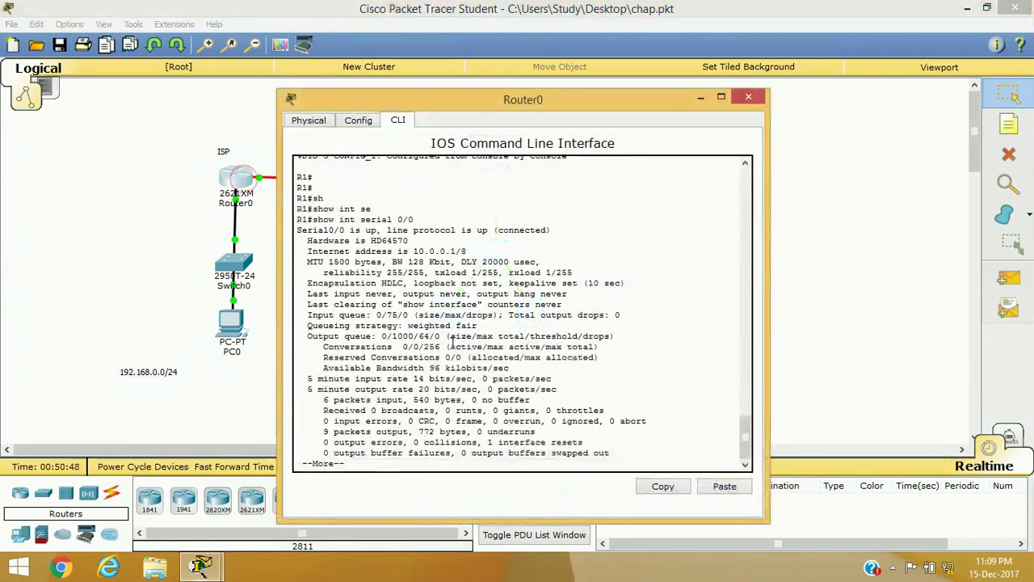
key("space")
key("Return")
key("Return")
key("Return")
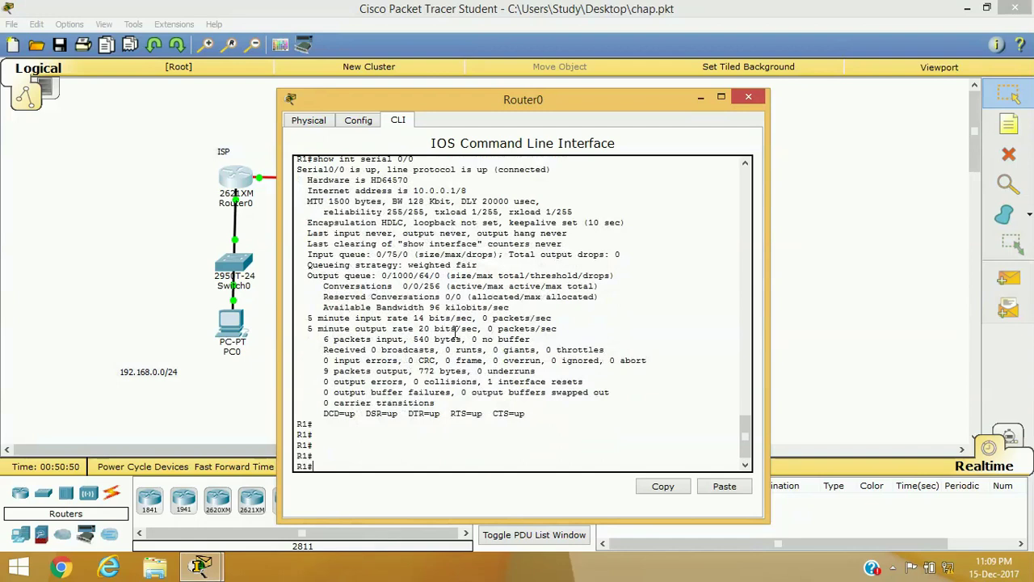
type("conf")
key("Tab")
type("t")
key("Return")
type("user")
key("Tab")
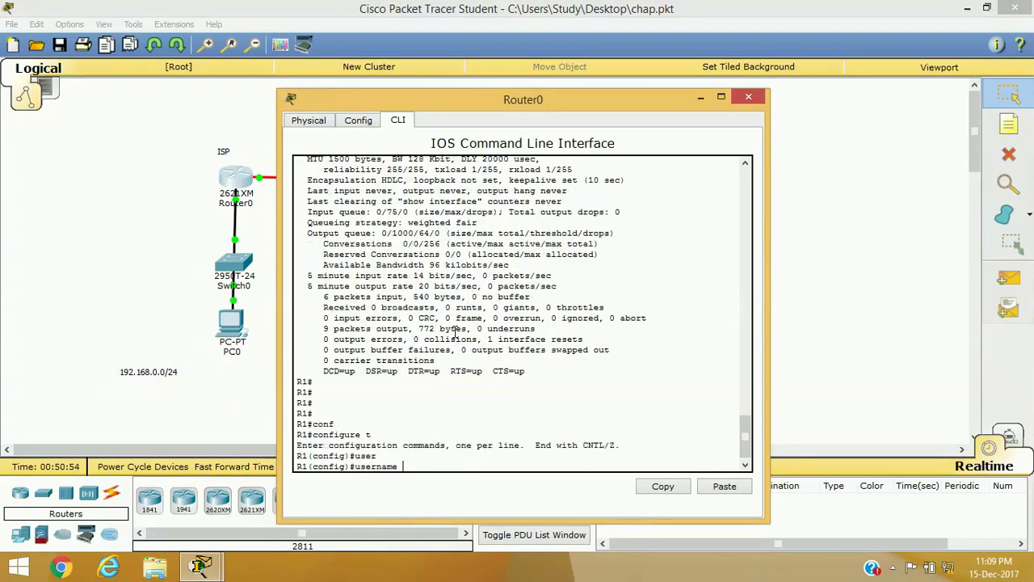
type("R2 pa")
key("Tab")
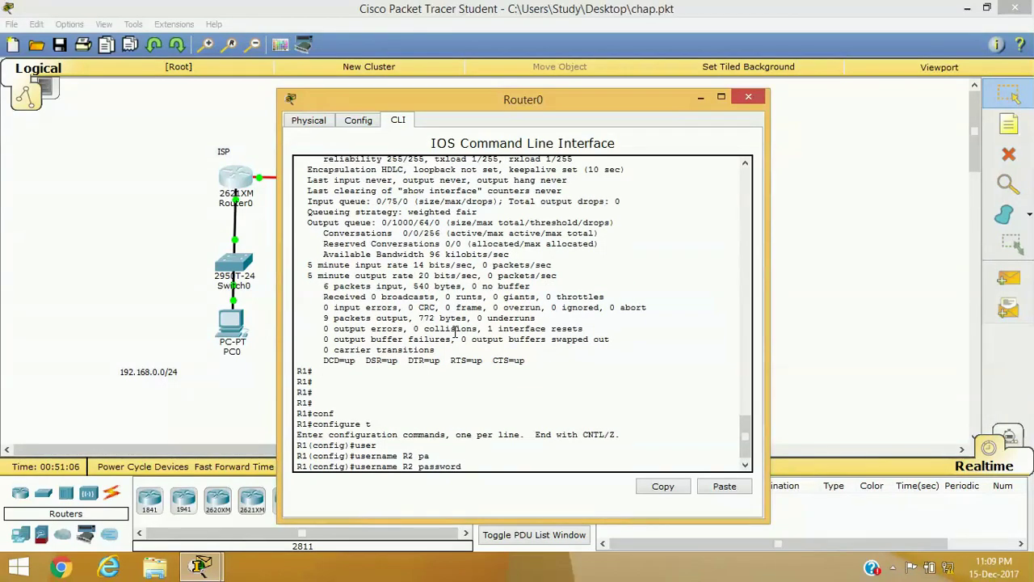
type("cisco")
key("Return")
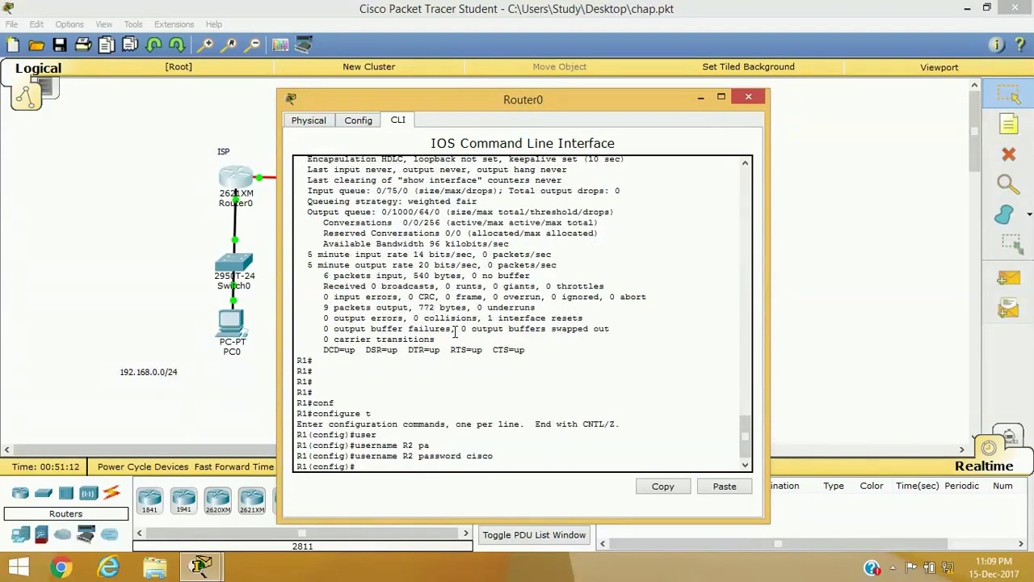
Step: Set interface Serial0/0 to PPP encapsulation
type("in")
key("Tab")
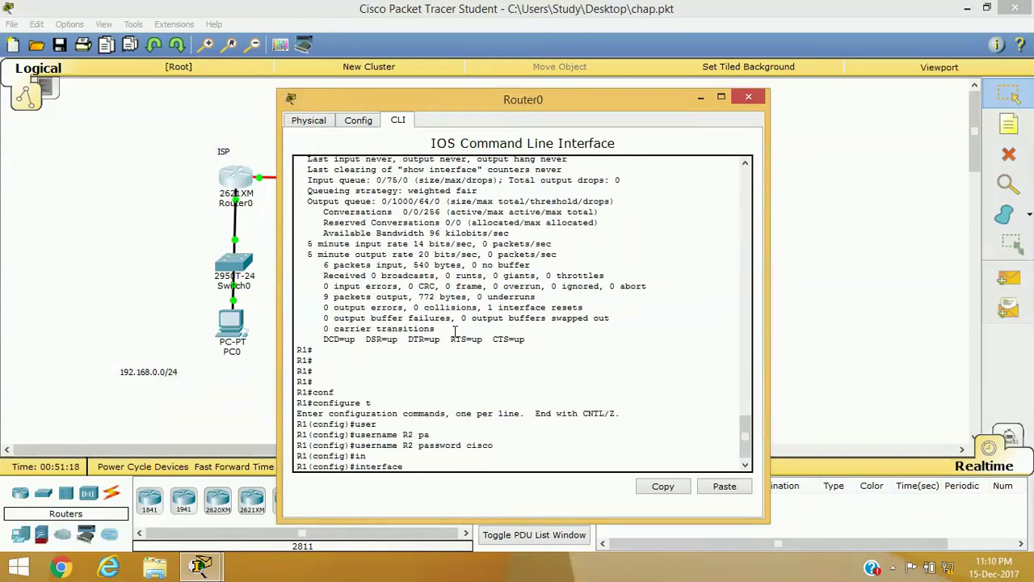
type("s")
key("Tab")
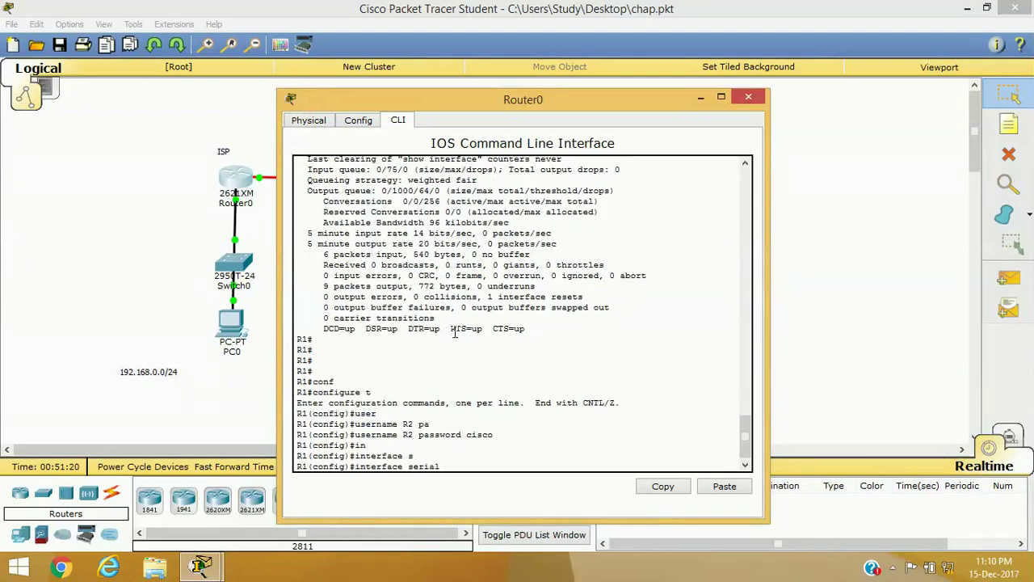
type("0/0")
key("Return")
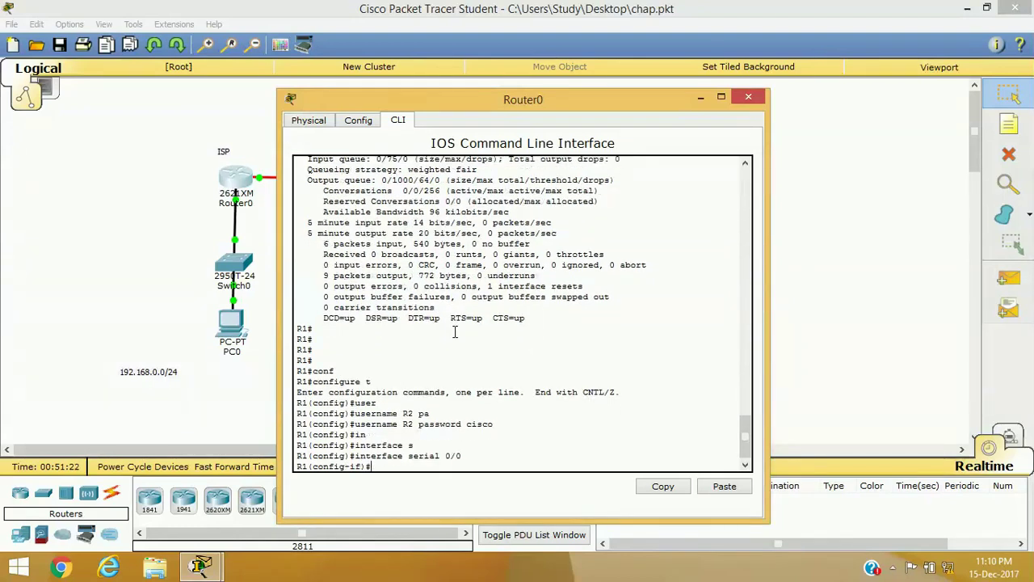
type("en")
key("Tab")
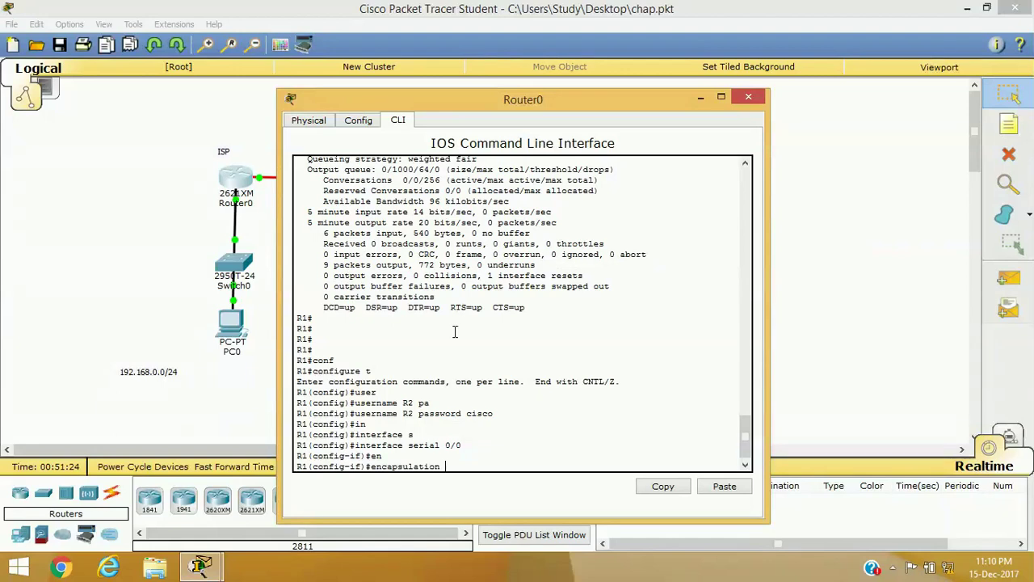
type("ppp")
key("Return")
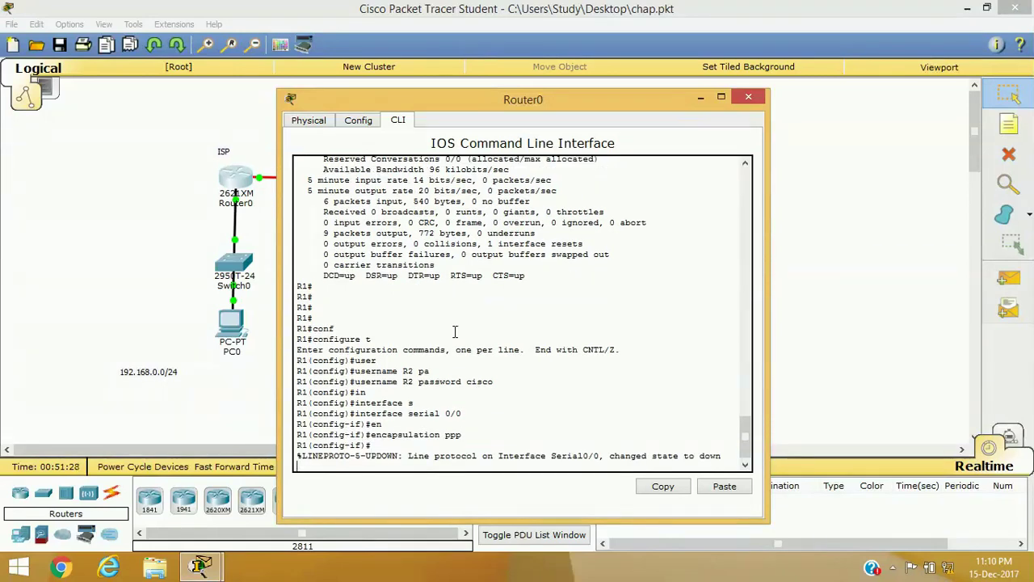
key("Return")
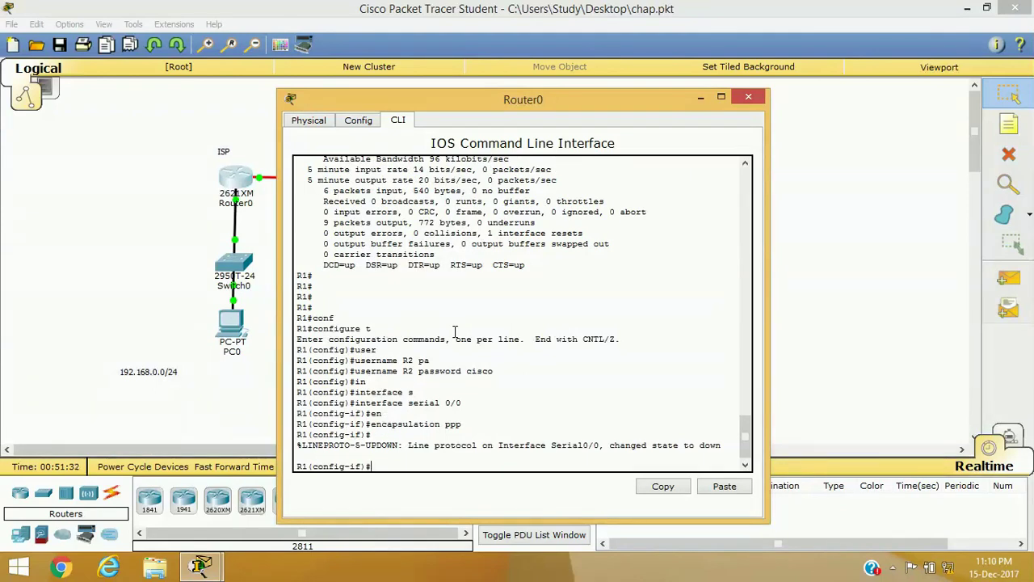
Step: Enable ppp authentication chap on Serial0/0, exit the interface, and hide Router0's window
type("ppp")
key("Tab")
type("au")
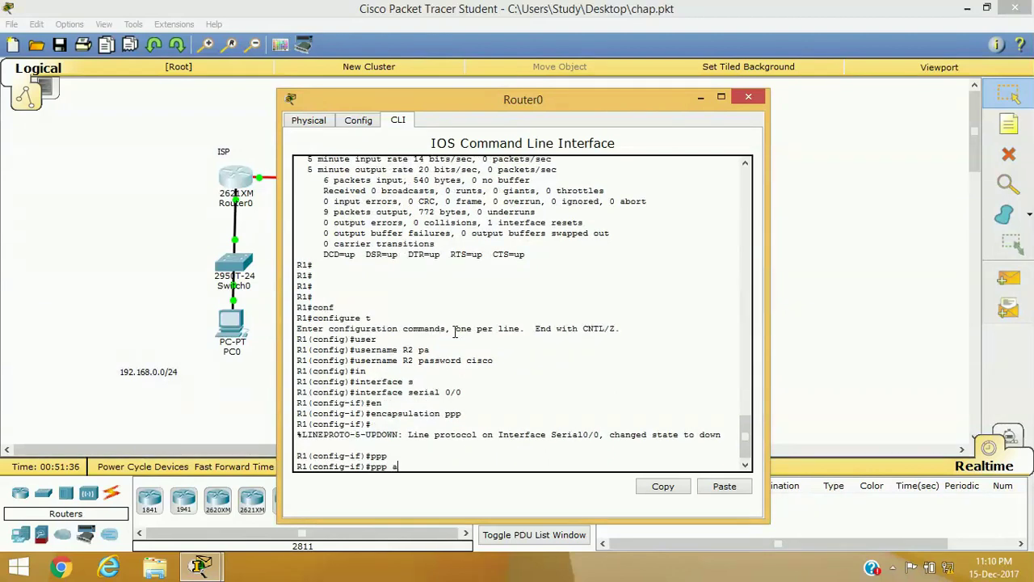
key("Tab")
type("ch")
key("Tab")
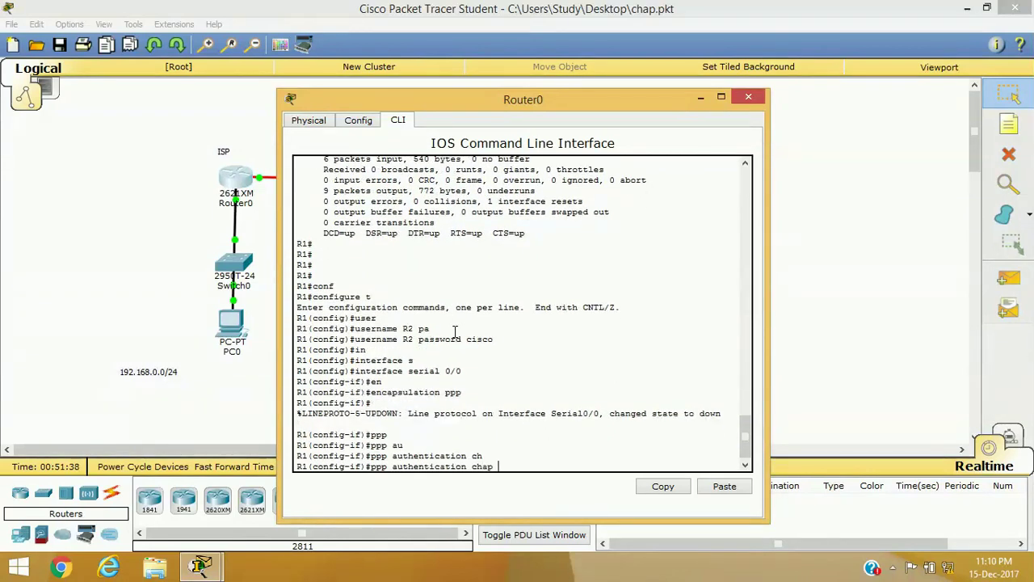
key("Return")
type("e")
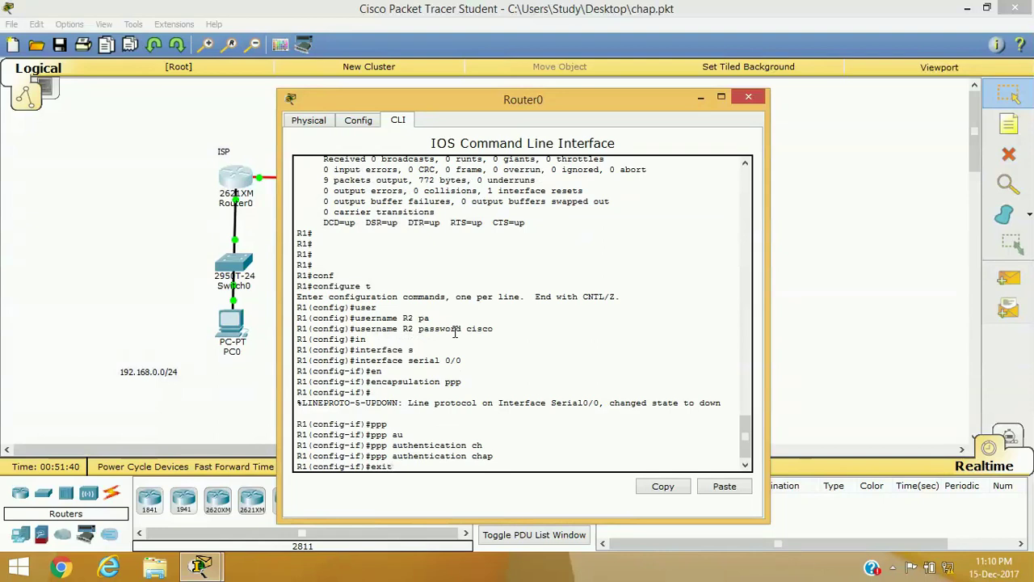
type("xit")
key("Return")
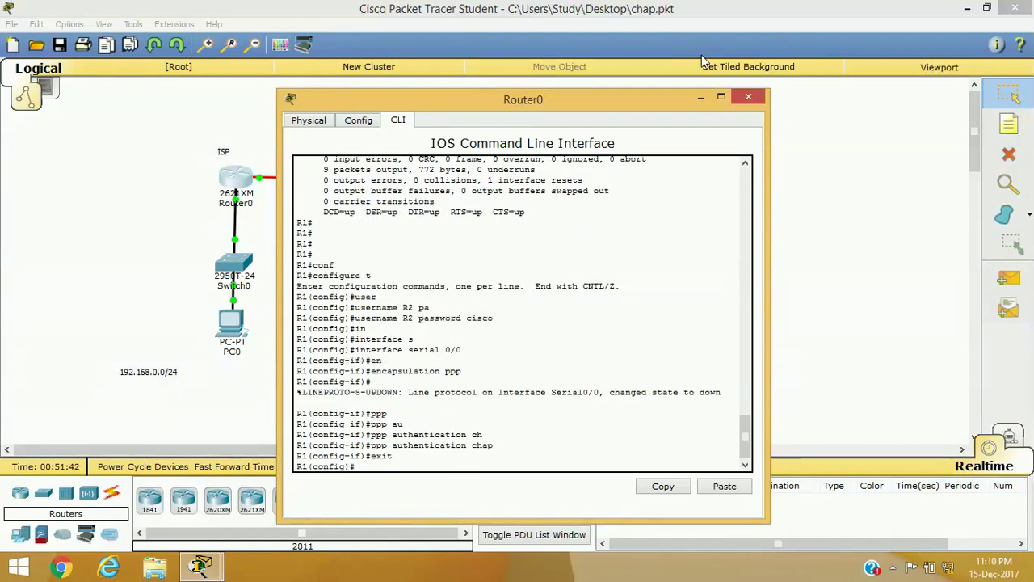
left_click(702, 97)
Step: On Router1, create username R1 with the shared CHAP password in global configuration
left_click(494, 179)
type("conf")
key("Tab")
type("t")
key("Return")
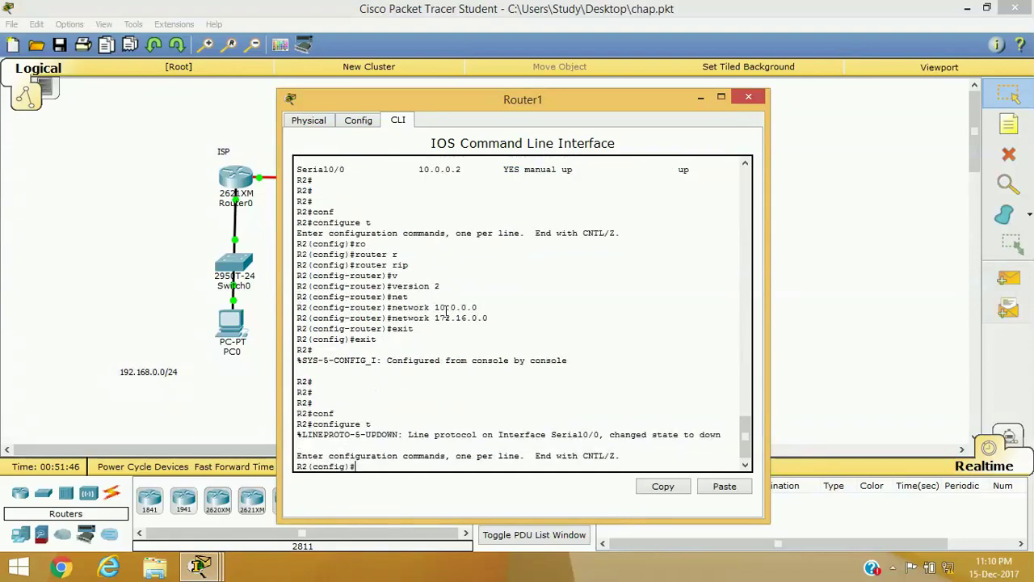
type("in")
key("Tab")
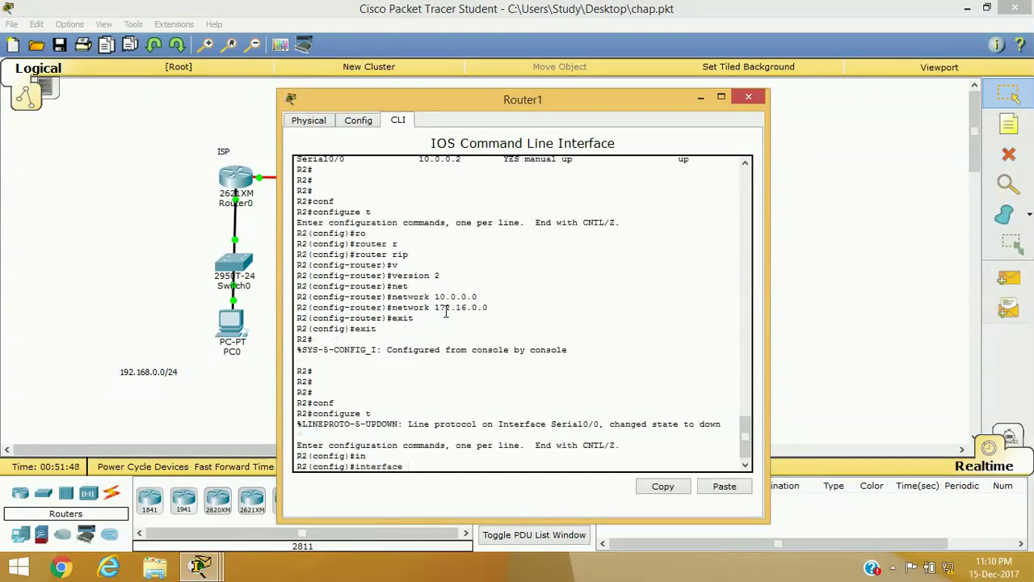
type("se")
key("Tab")
key("BackSpace")
key("BackSpace")
key("BackSpace")
key("BackSpace")
key("BackSpace")
key("BackSpace")
key("BackSpace")
key("BackSpace")
key("BackSpace")
key("BackSpace")
key("BackSpace")
key("BackSpace")
key("BackSpace")
key("BackSpace")
key("BackSpace")
key("BackSpace")
key("BackSpace")
key("BackSpace")
type("user")
key("Tab")
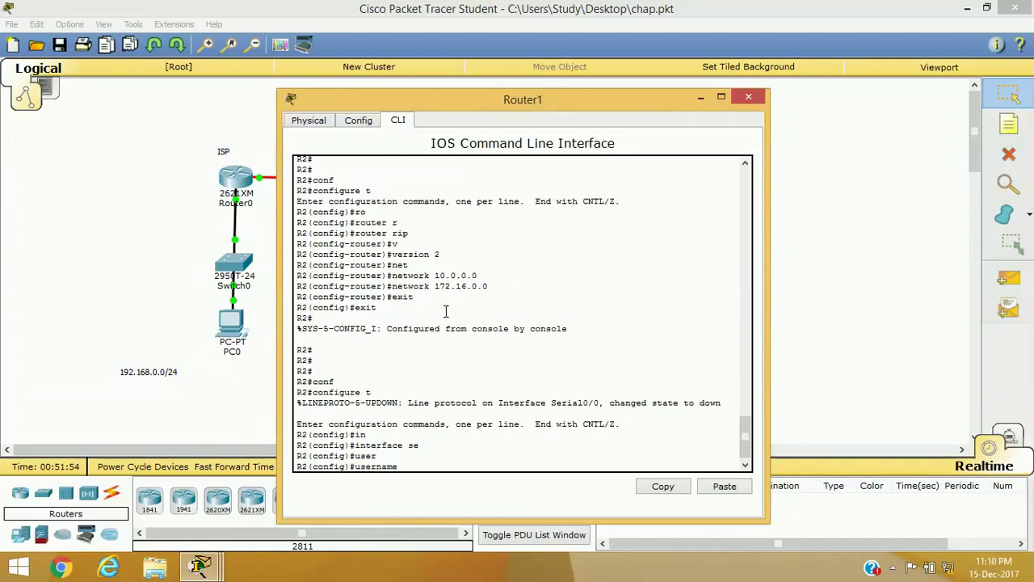
type("R1 pas")
key("Tab")
type("cisco")
key("Return")
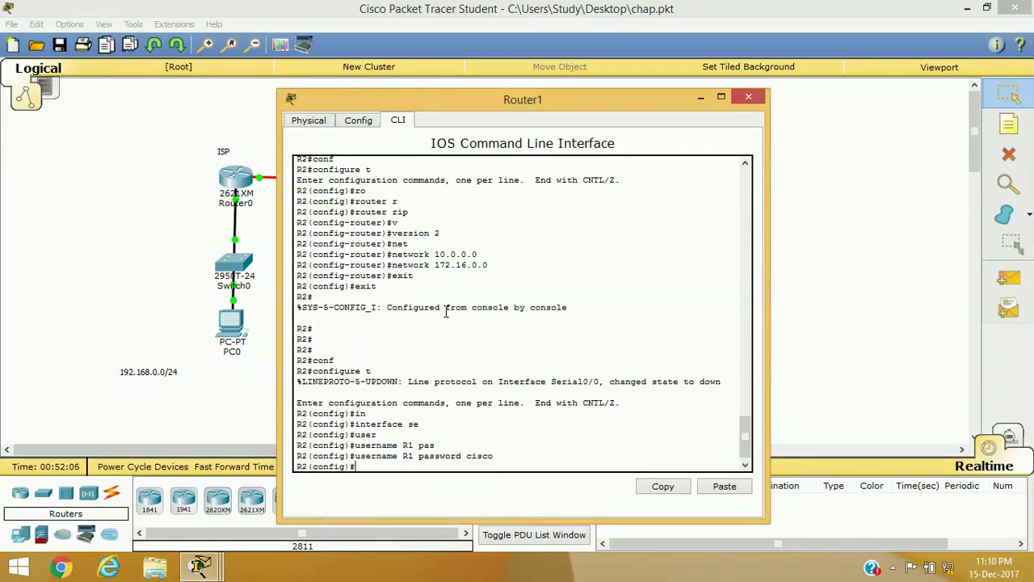
Step: Set interface Serial0/0 to PPP encapsulation
type("c")
key("Tab")
type("se")
key("Tab")
type("0/0")
key("Return")
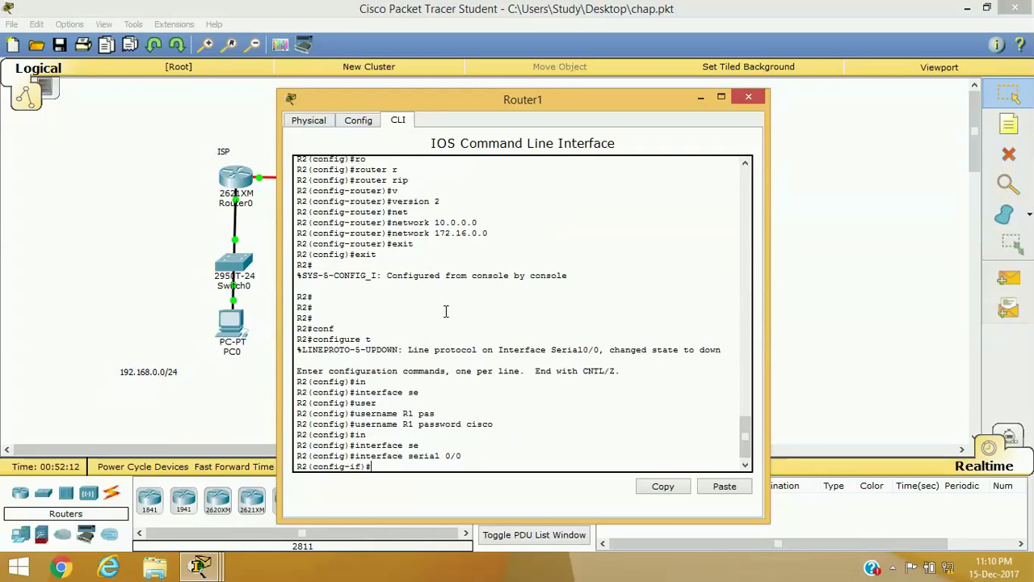
type("en")
key("Tab")
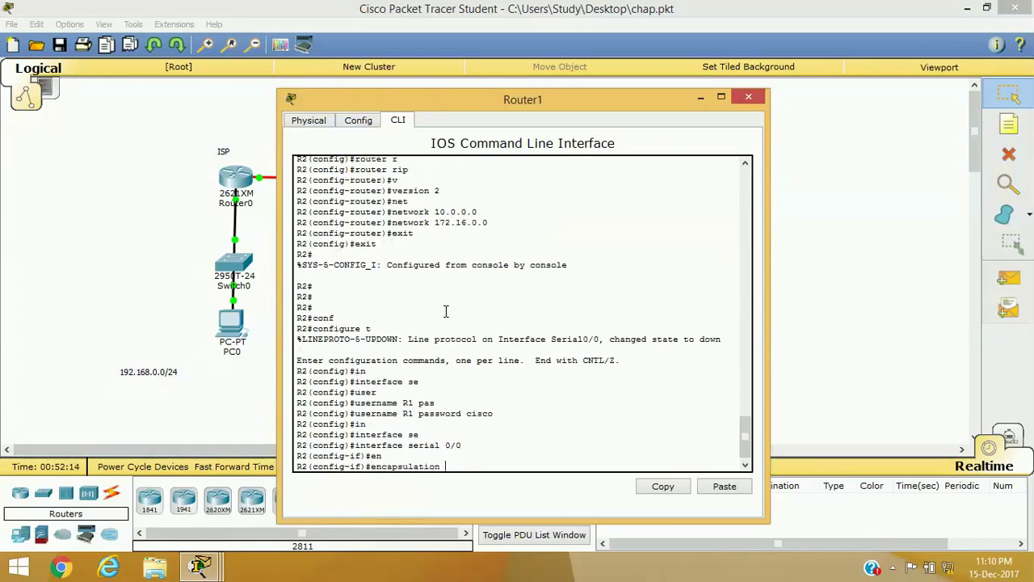
type("ppp")
key("Return")
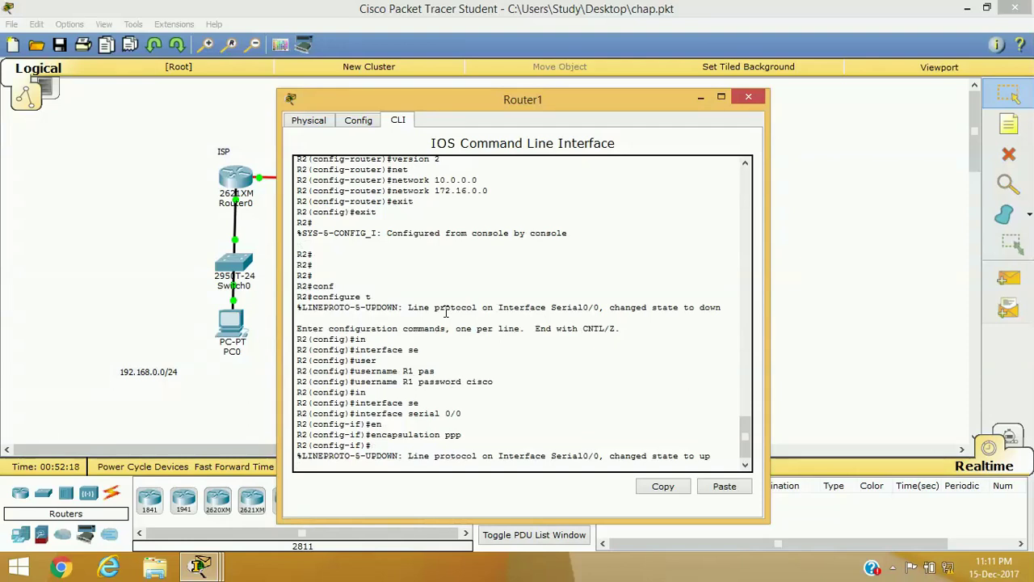
Step: Enable ppp authentication chap on Serial0/0 and return to privileged exec mode
type("ppp a")
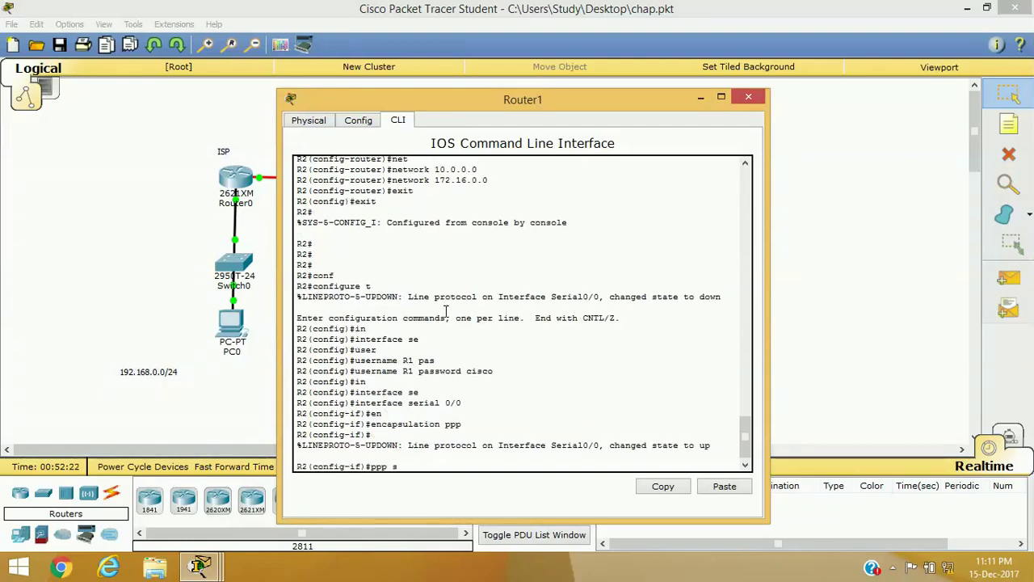
key("Tab")
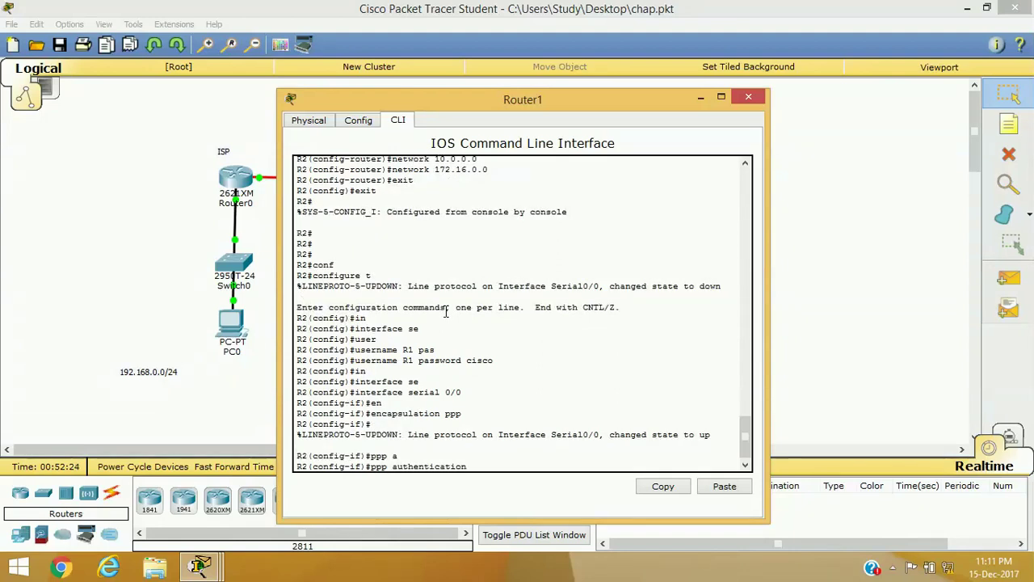
type("a")
key("BackSpace")
type("chap")
key("Return")
key("Return")
key("Return")
type("exit")
key("Return")
key("Return")
type("exit")
key("Return")
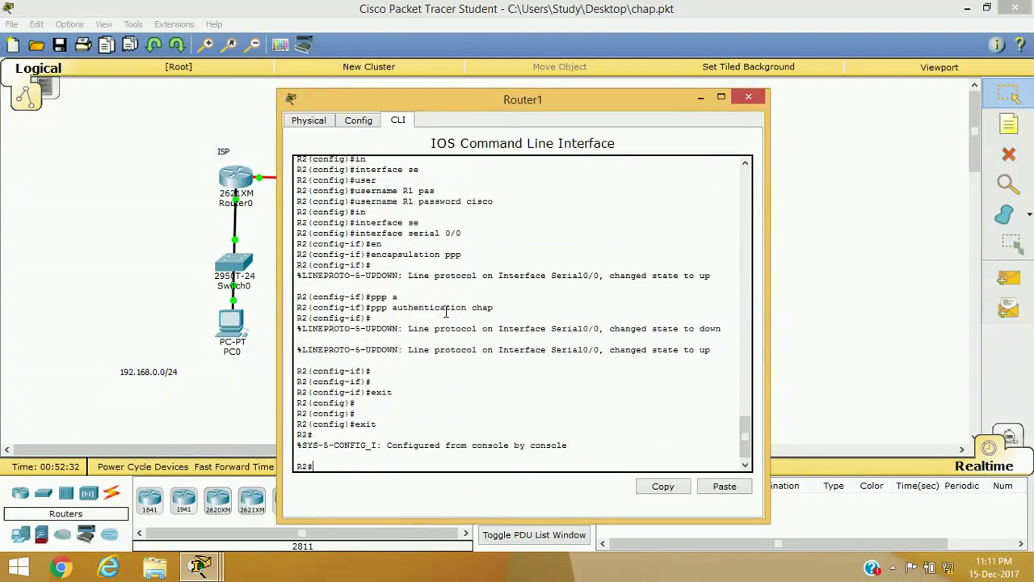
key("Return")
key("Return")
key("Return")
type("show")
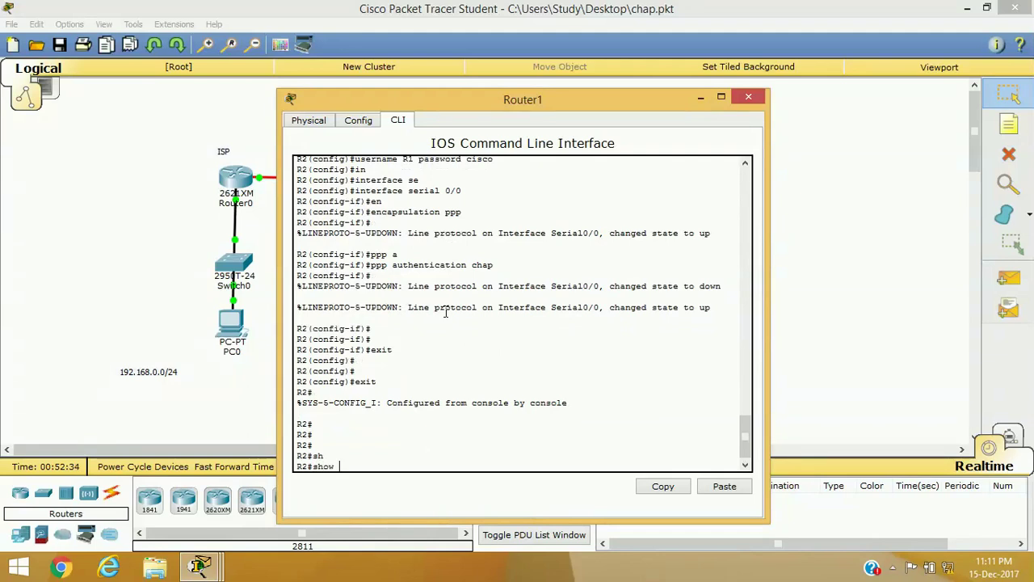
type("in se")
Step: Show R2's Serial0/0 status to confirm PPP encapsulation, then close the console
key("Tab")
type("0/")
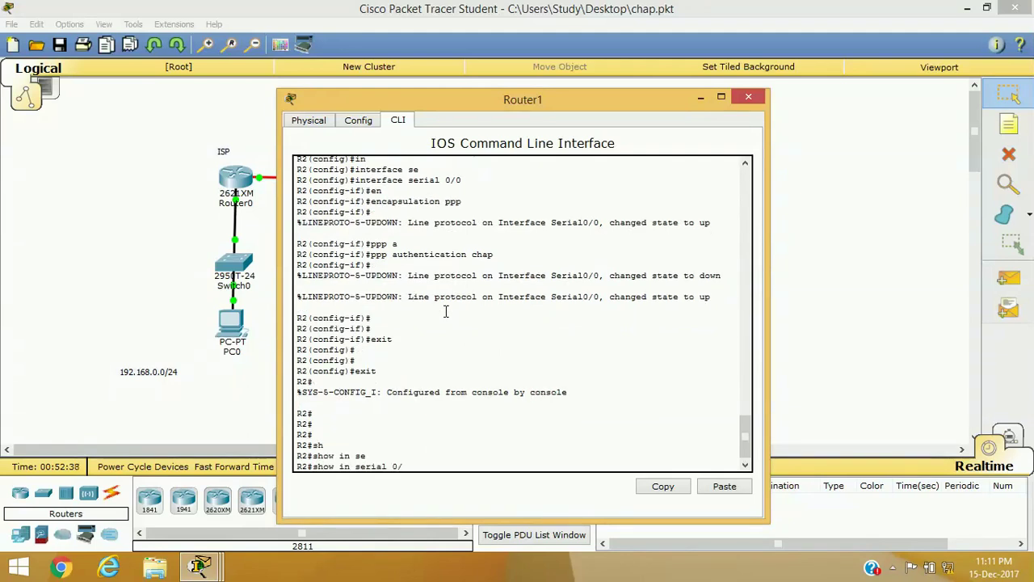
type("0")
key("Return")
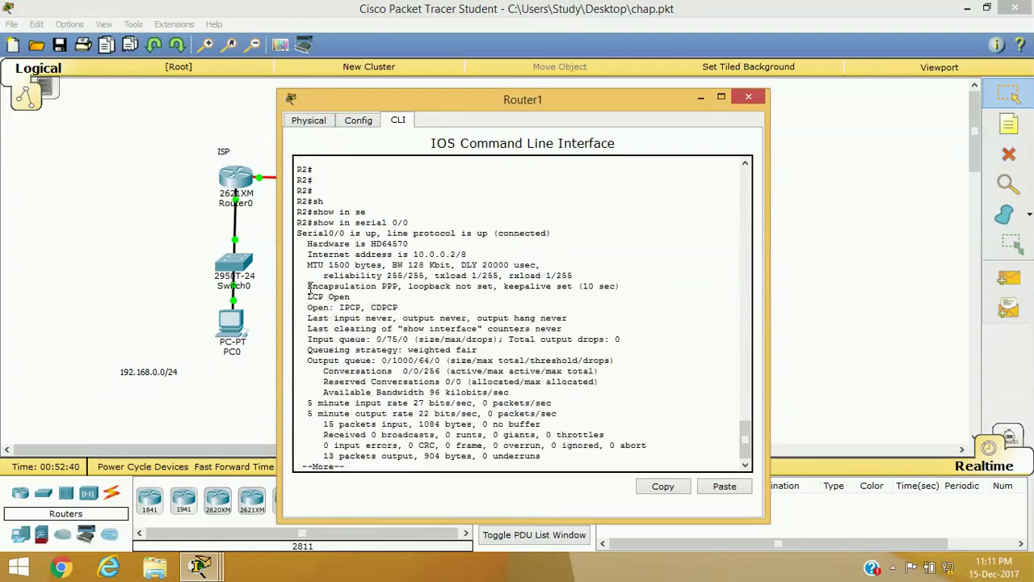
left_click_drag(302, 286, 401, 288)
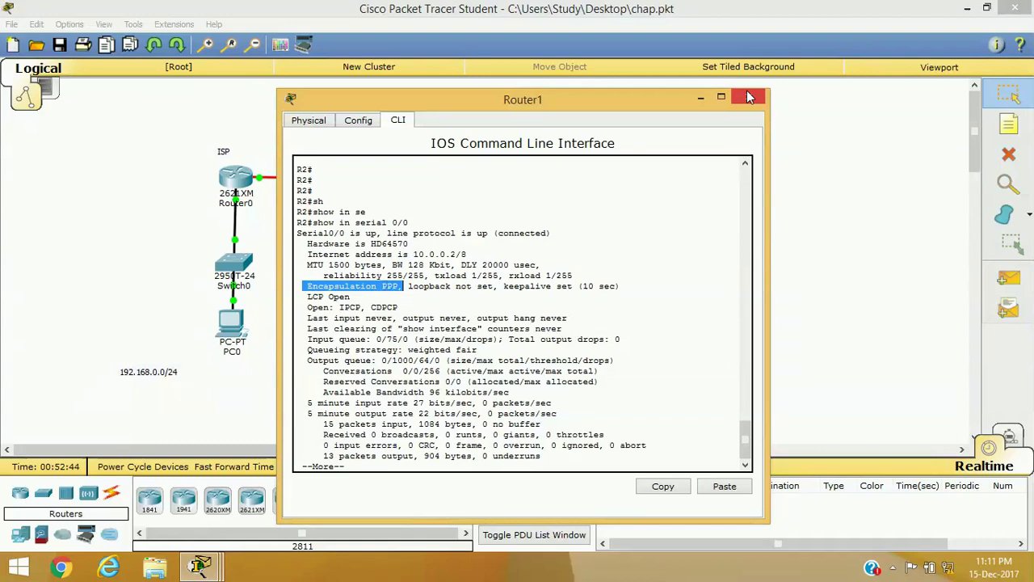
left_click(747, 92)
Step: Re-run the ping from PC0 to 172.16.0.2 and close PC0's windows
left_click(240, 319)
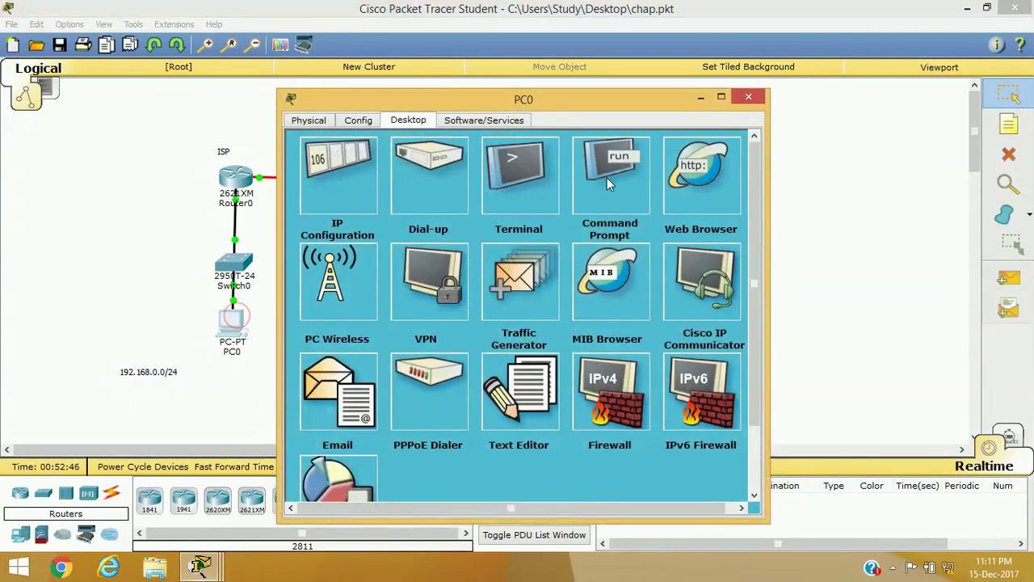
left_click(627, 171)
key("Up")
key("Return")
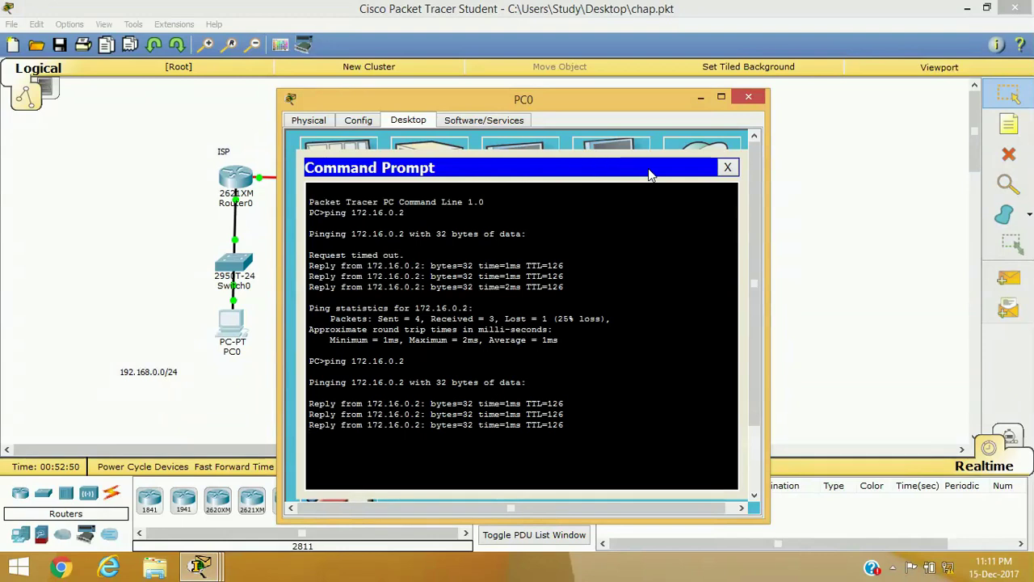
left_click(727, 166)
left_click(748, 97)
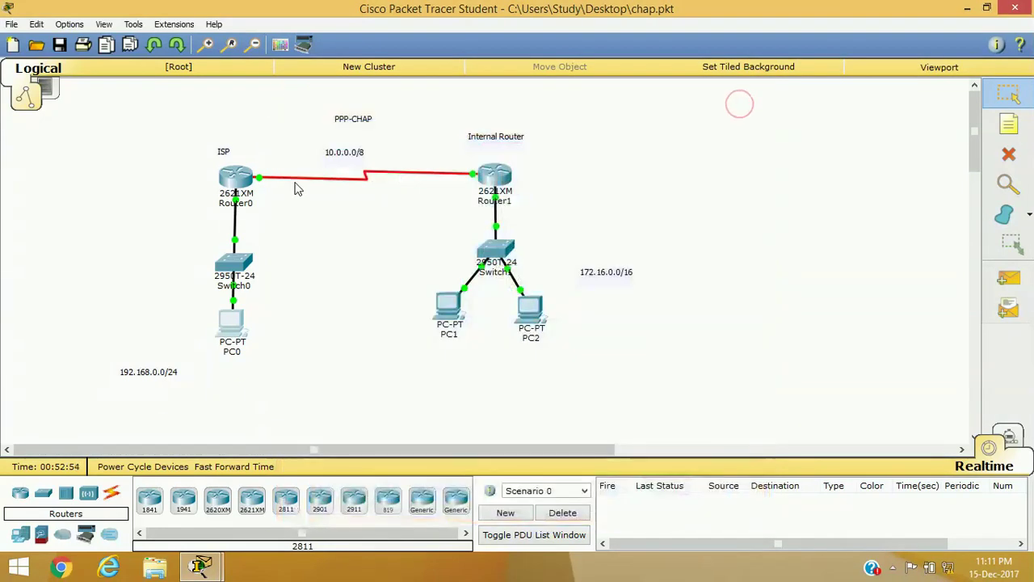
Step: Bring up Router0's console and exit R1's configuration mode
left_click(235, 178)
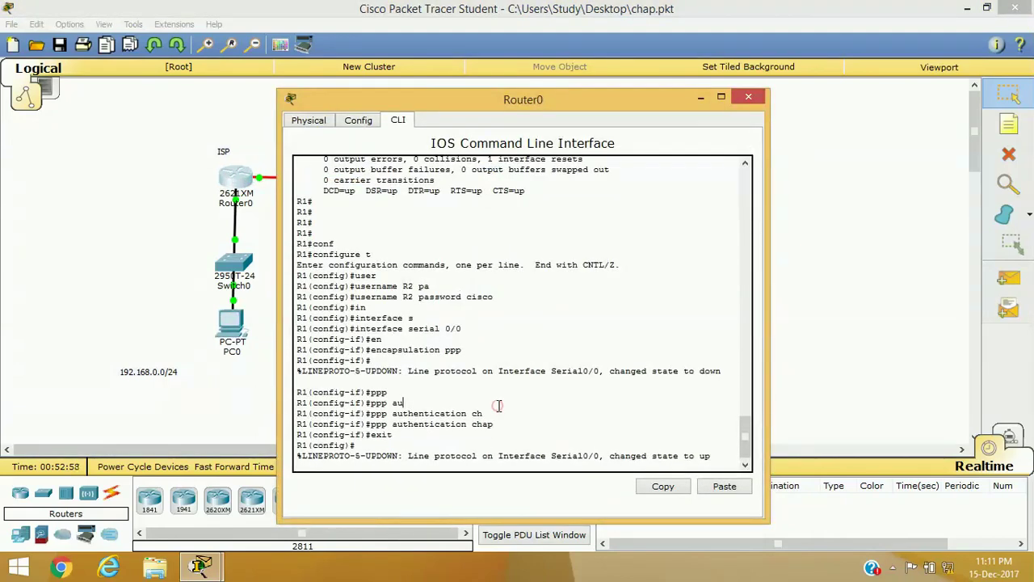
key("Return")
key("Return")
key("Return")
key("Return")
key("Return")
type("exit")
key("Return")
key("Return")
key("Return")
key("Return")
Step: List the available debug ppp options with 'debug ppp ?'
type("de")
key("Tab")
type("bu")
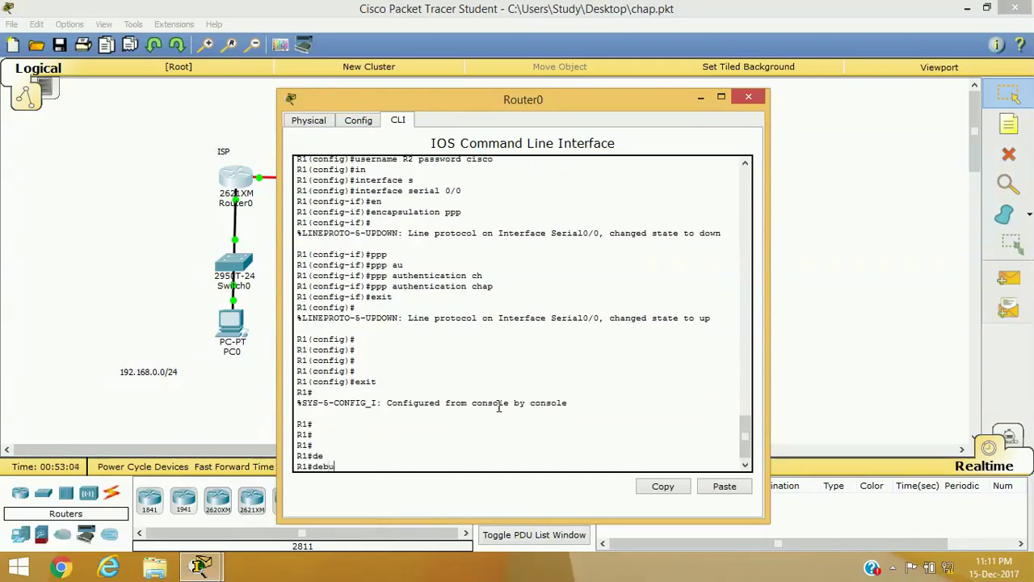
key("Tab")
type("pp")
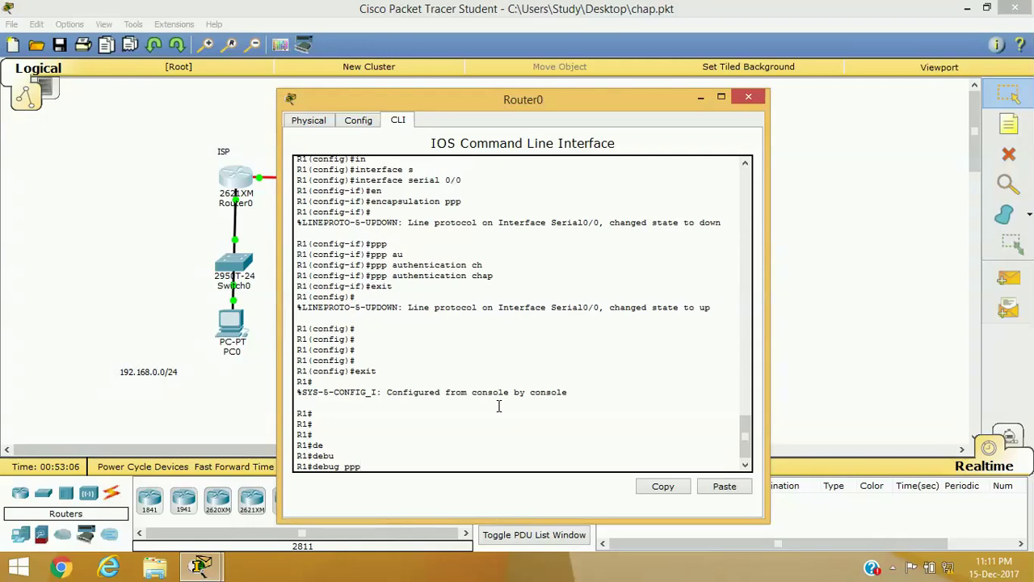
type(" ?")
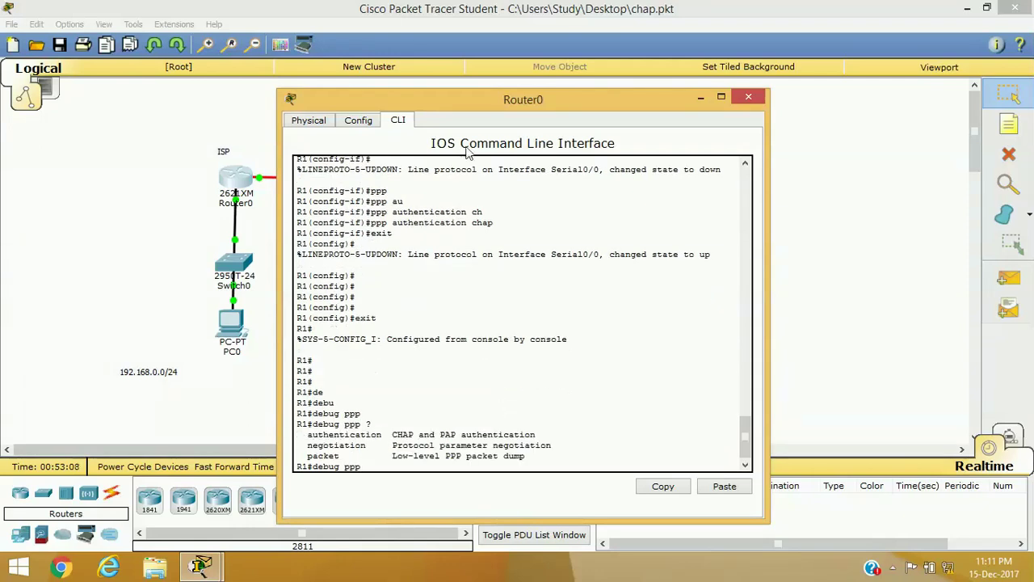
Step: Highlight the authentication, negotiation and packet options, then close Router0's window
left_click_drag(304, 435, 387, 440)
left_click_drag(303, 446, 392, 447)
left_click_drag(298, 460, 363, 458)
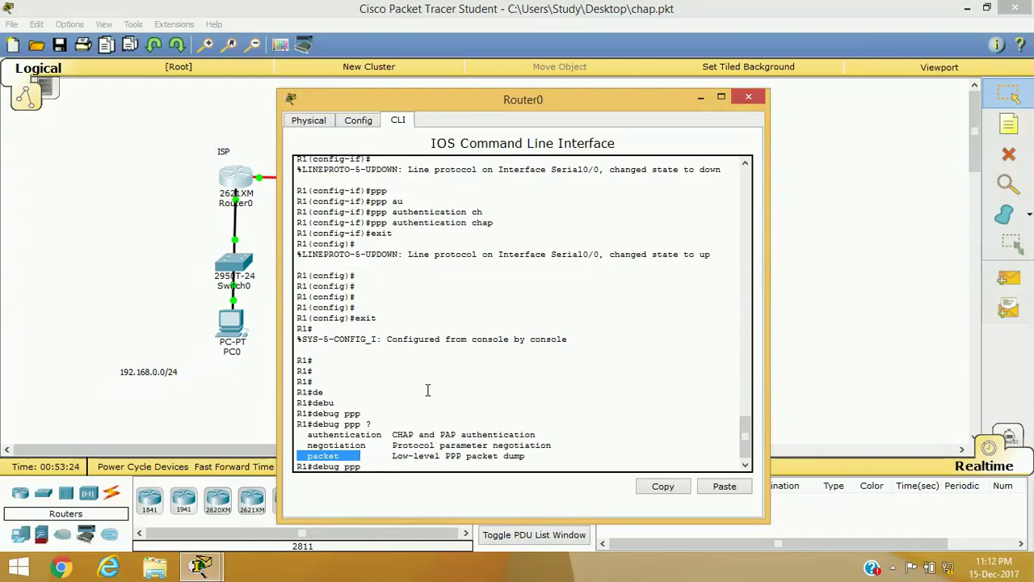
left_click(750, 97)
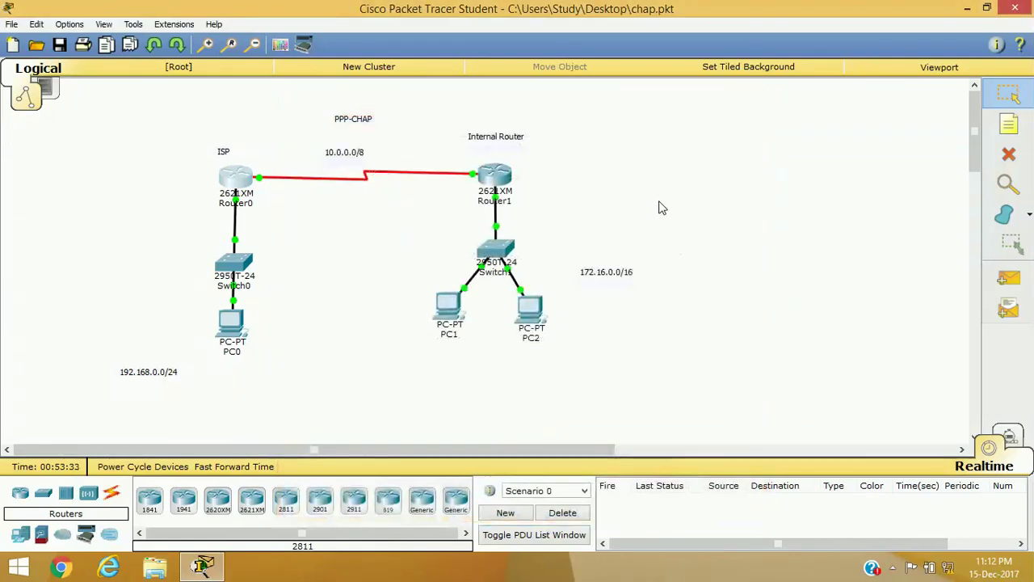